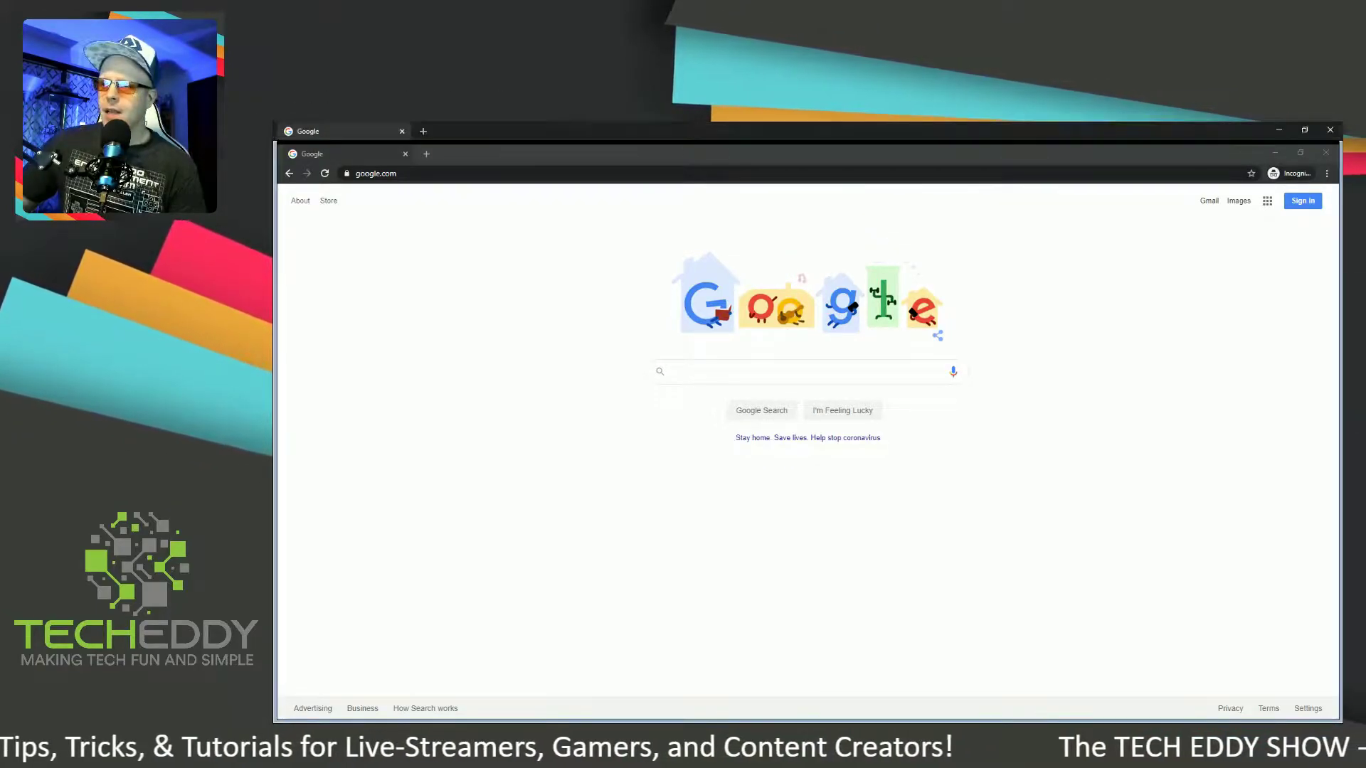
- Search 'speed test' and run Google's speed test: 2.80 Mbps down, 0.69 Mbps up
click(872, 373)
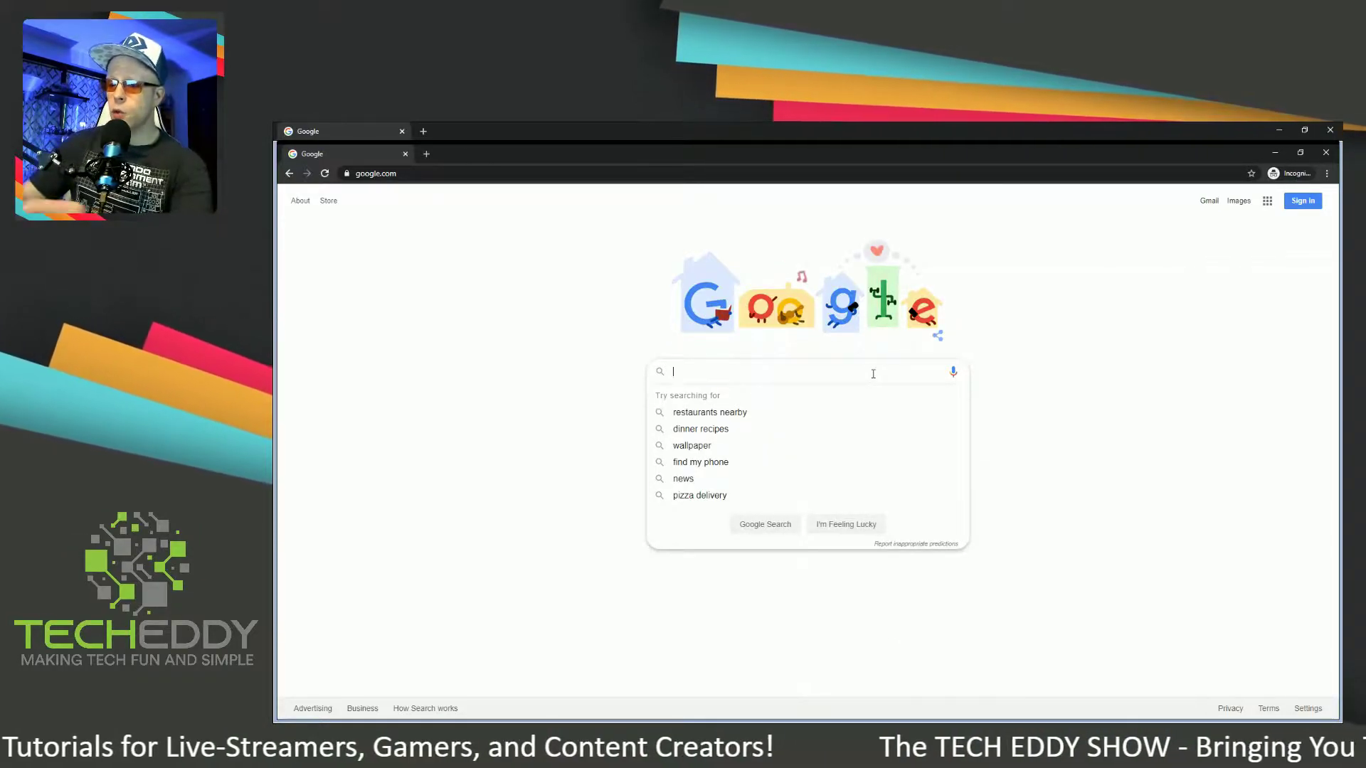
text(speed test)
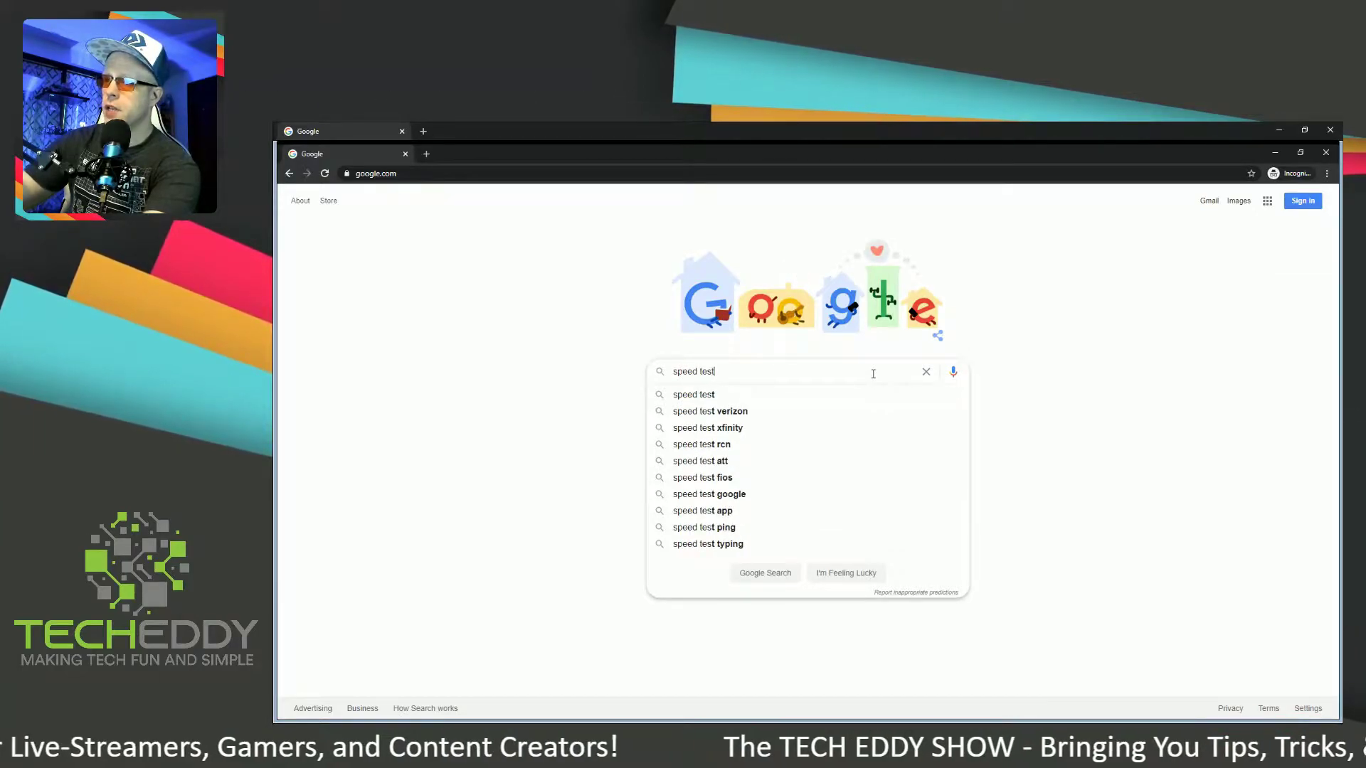
key(Return)
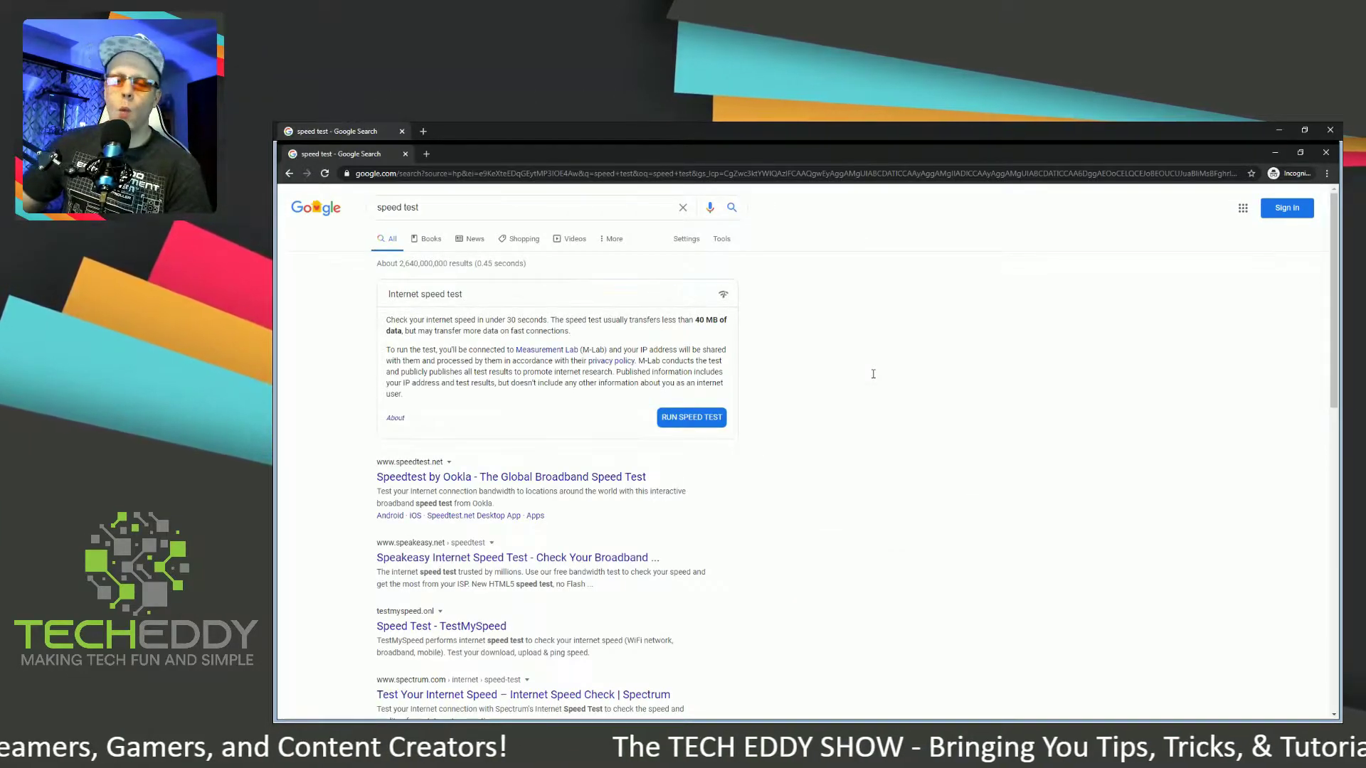
click(694, 424)
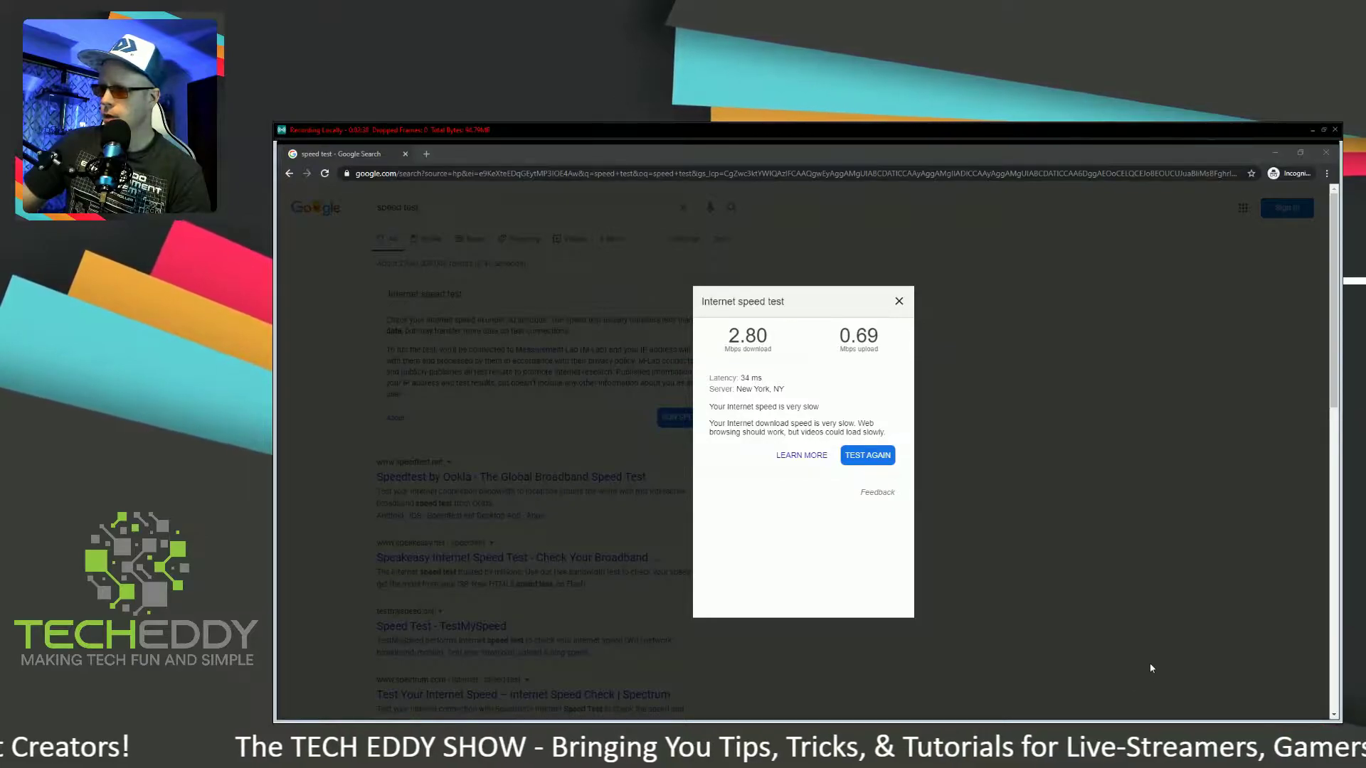
key(alt+Tab)
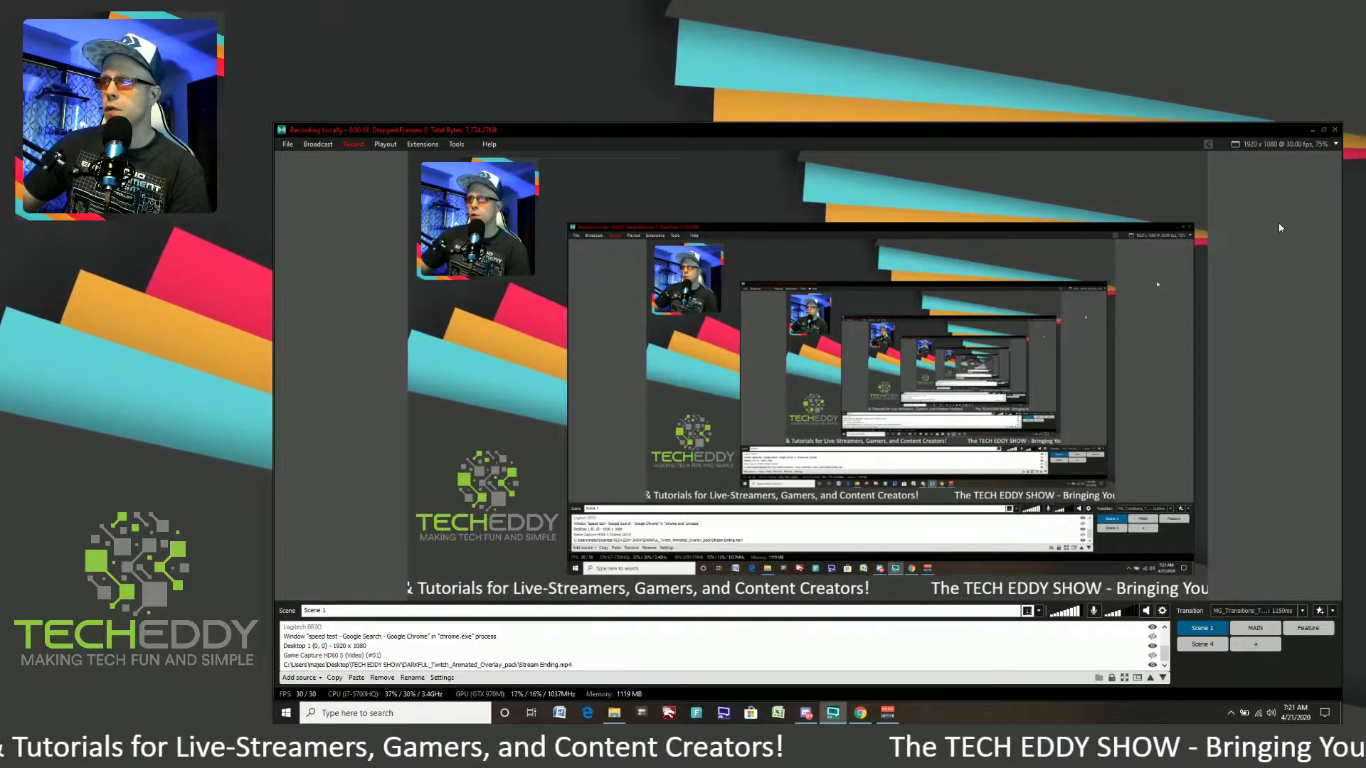
click(1336, 146)
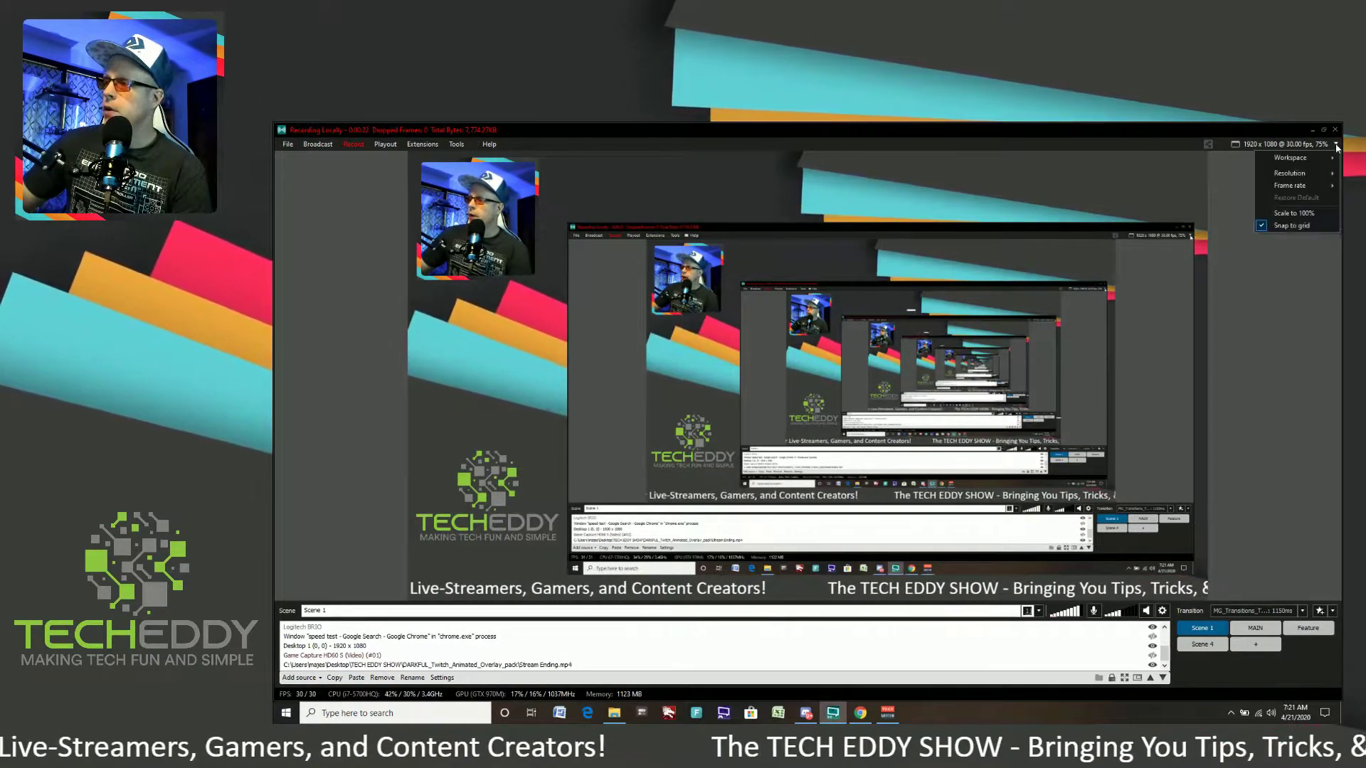
mouse_move(1056, 258)
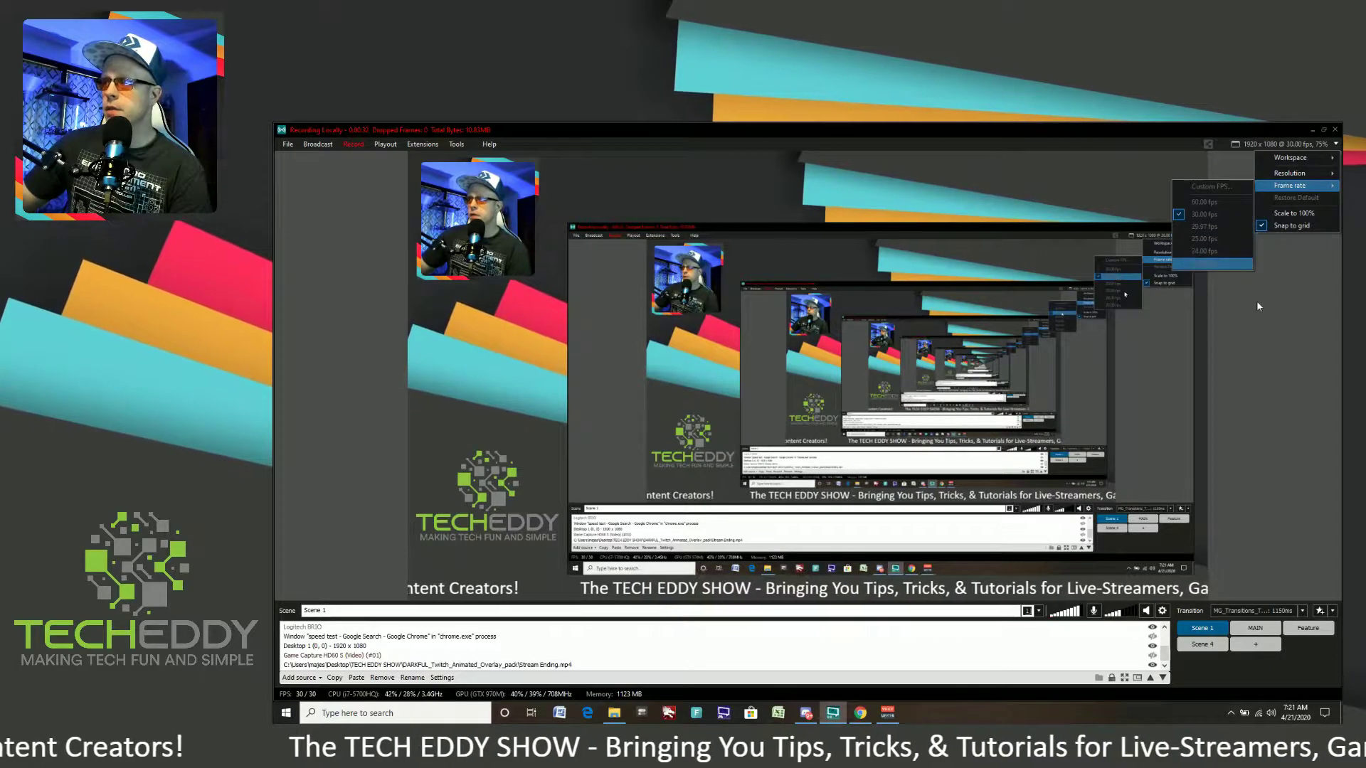
click(1259, 308)
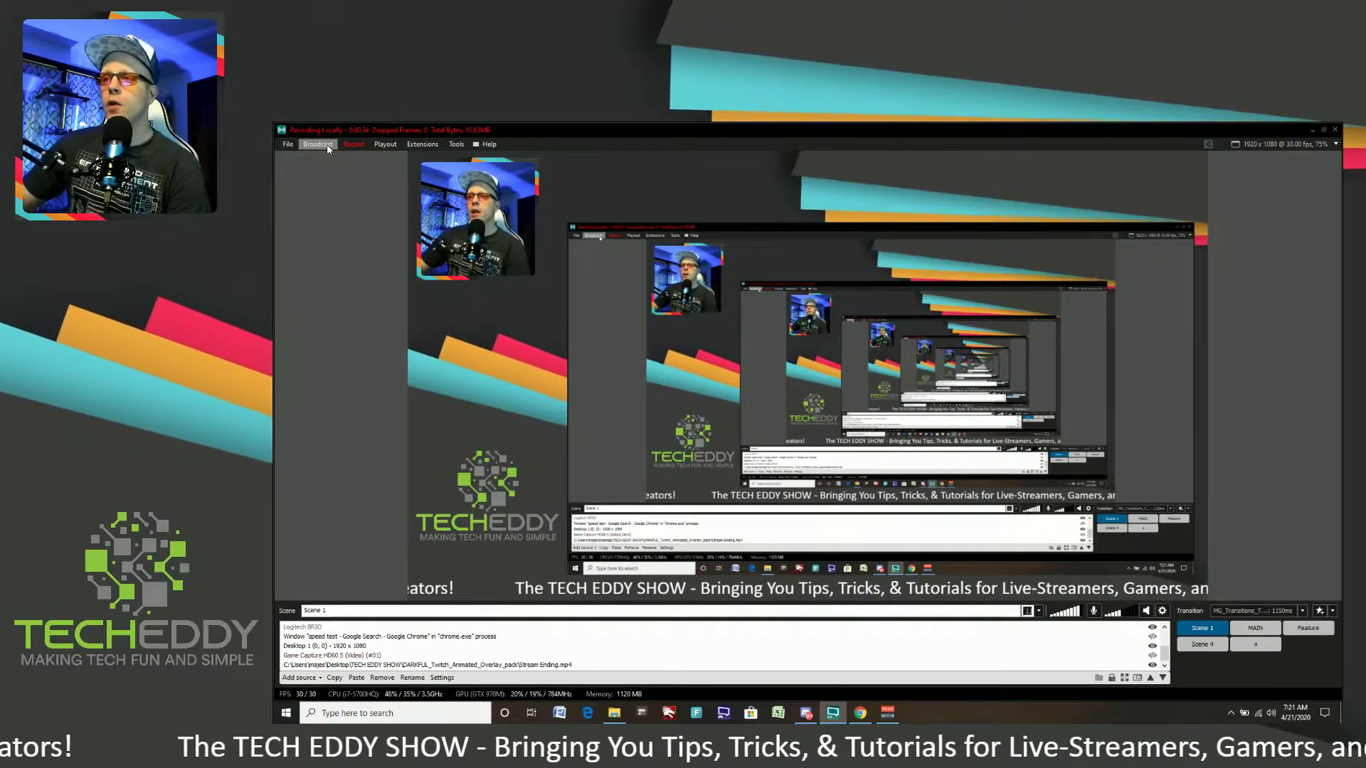
- Open the YouTube Live - Nintendo Chit Chat output settings, showing NVENC at 5000 kbps
click(318, 145)
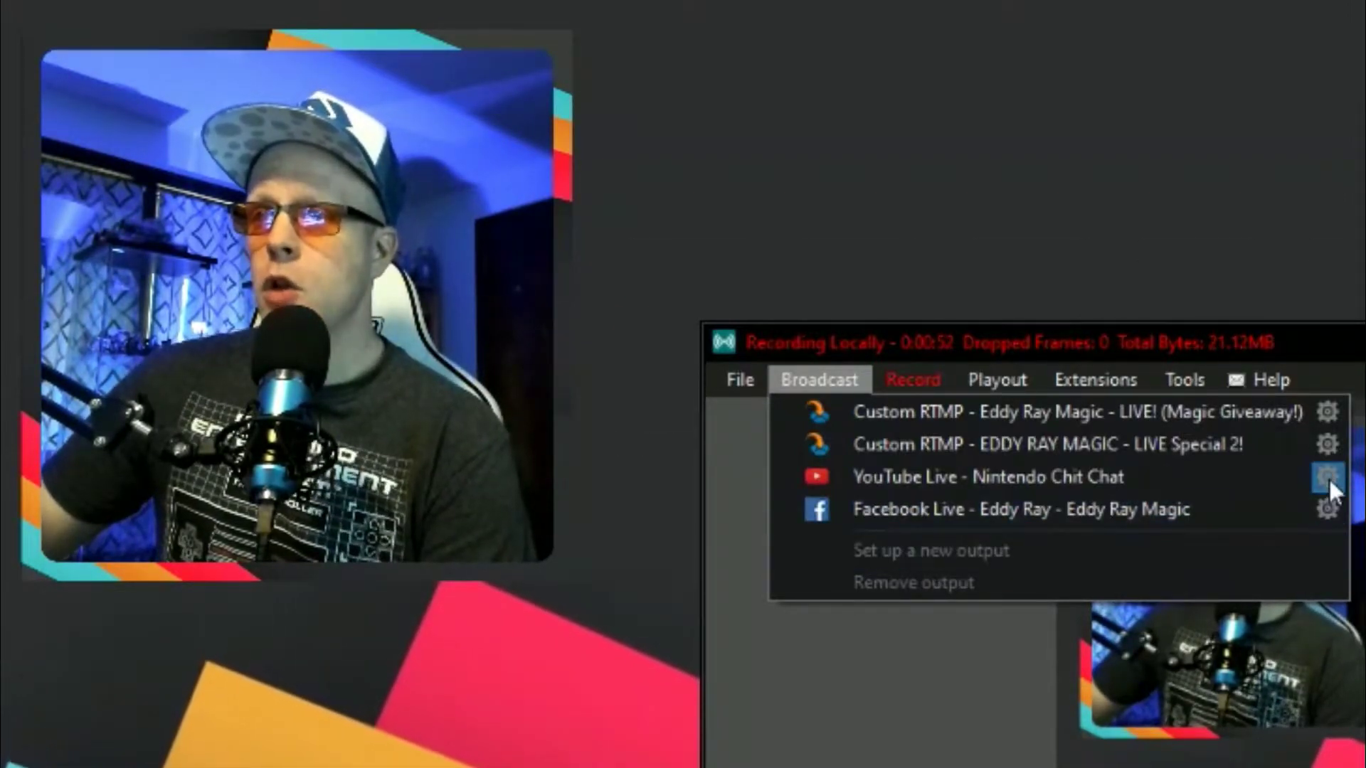
key(Escape)
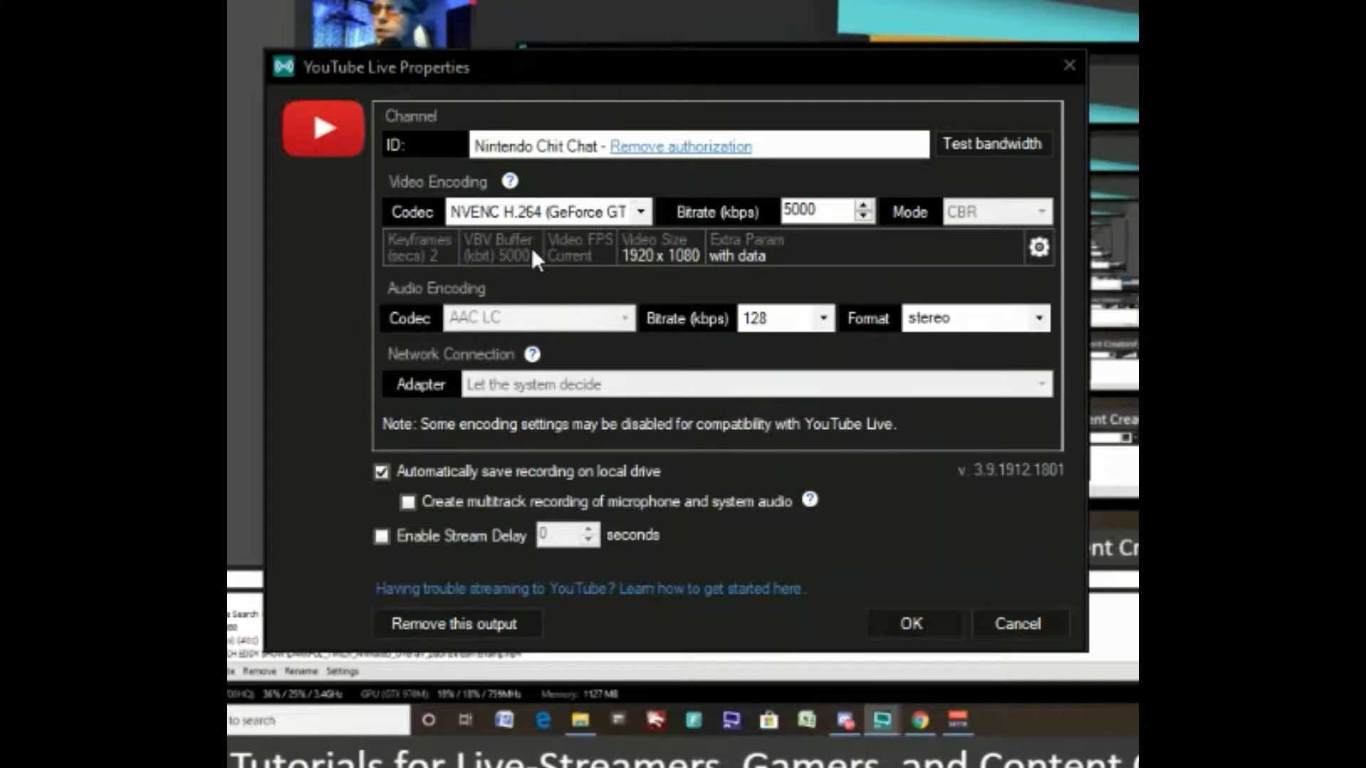
- Change the YouTube Live video codec from NVENC H.264 to x264
click(643, 214)
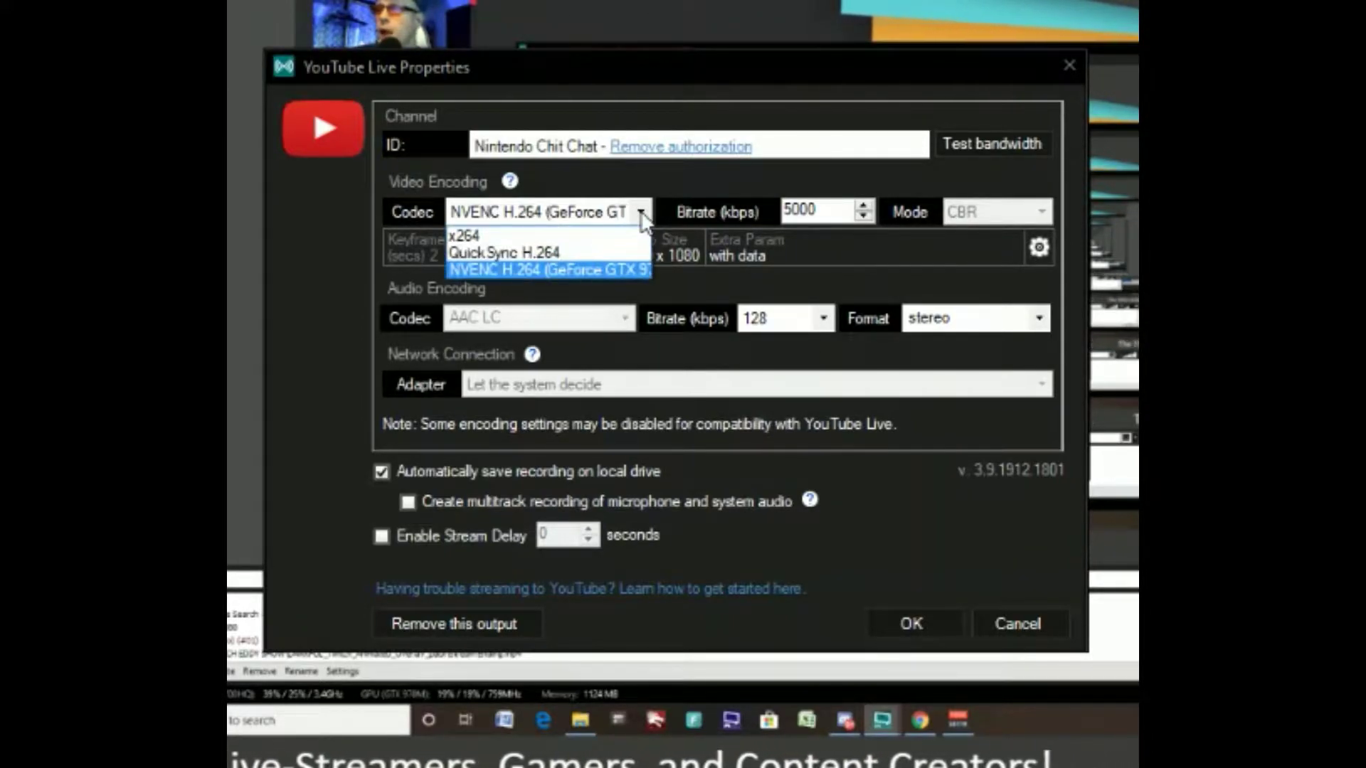
click(497, 233)
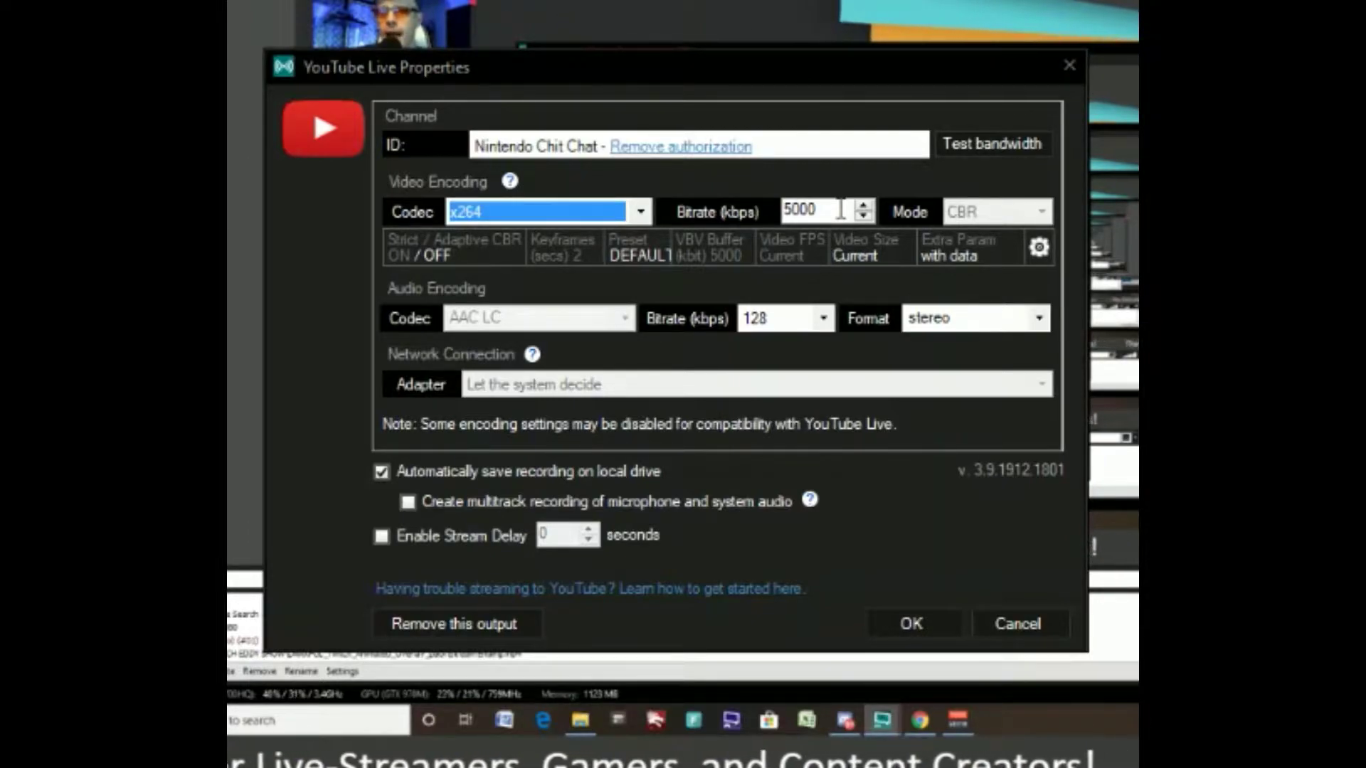
- Replace the 5000 kbps video bitrate with 500 kbps
click(840, 211)
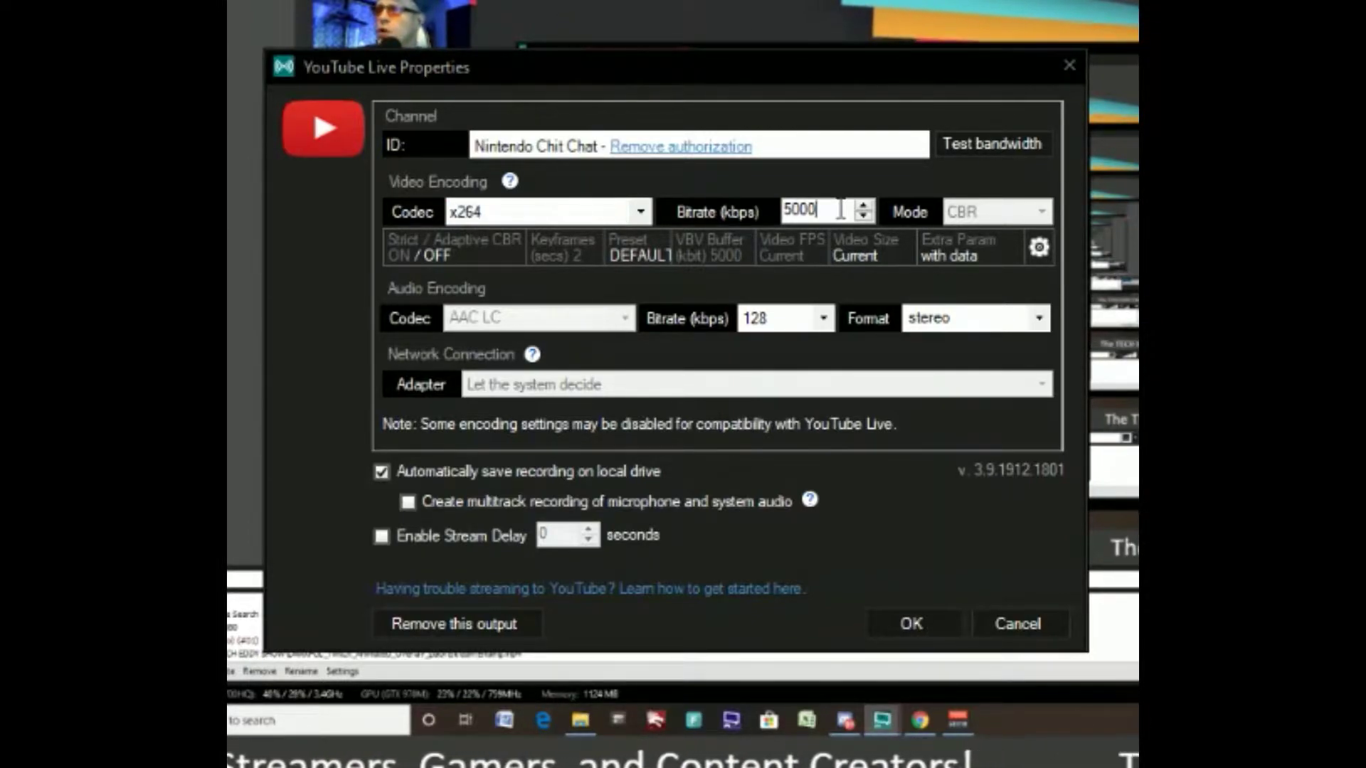
key(BackSpace)
key(BackSpace)
text(60)
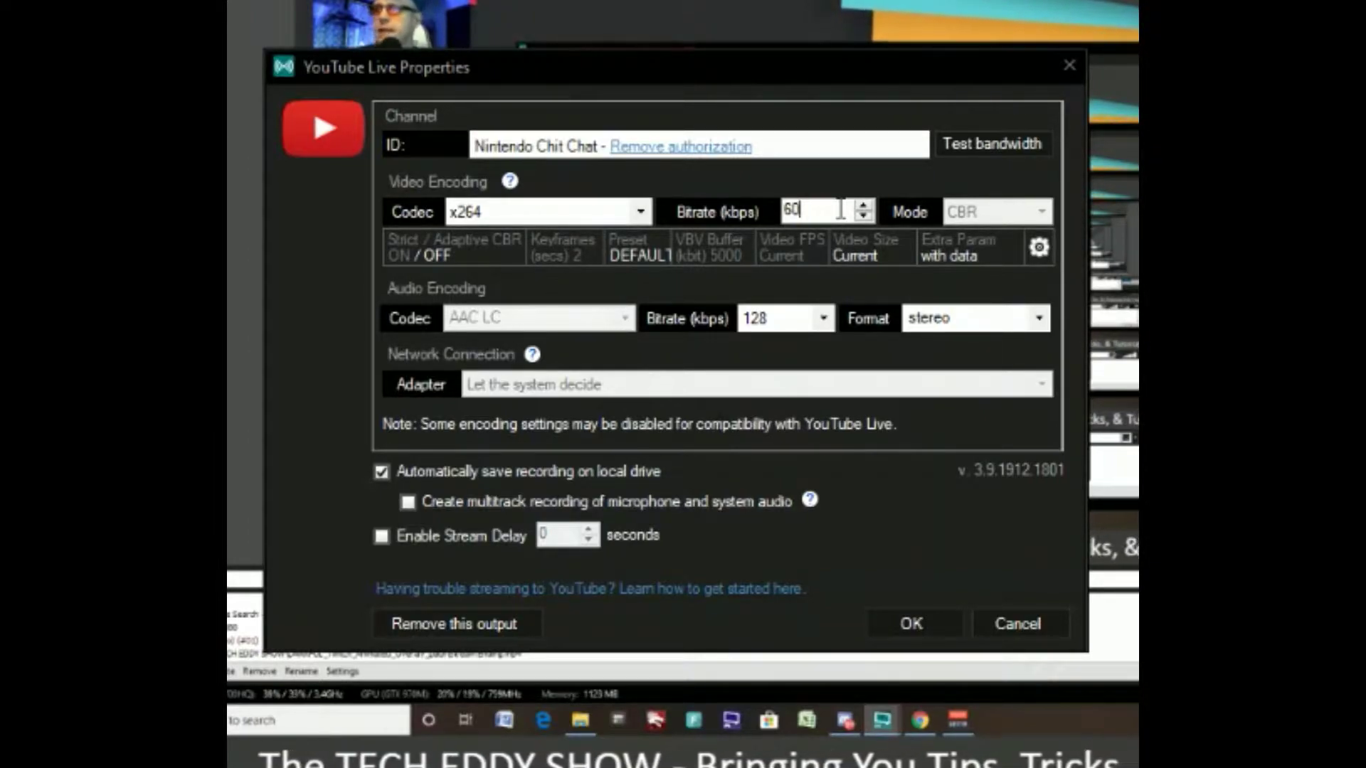
key(BackSpace)
key(BackSpace)
text(500)
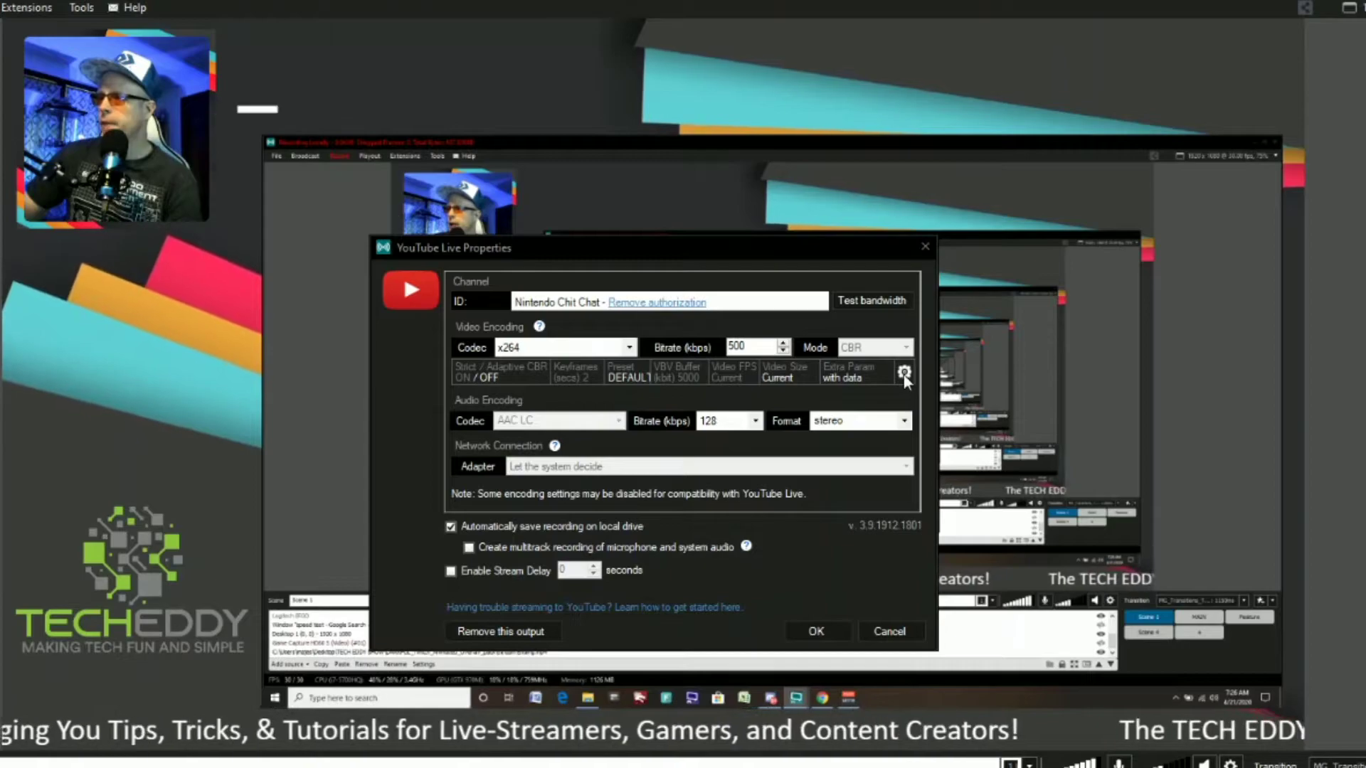
- In x264 encoding setup, toggle Adaptive CBR on and off, then set preset to fast
click(904, 374)
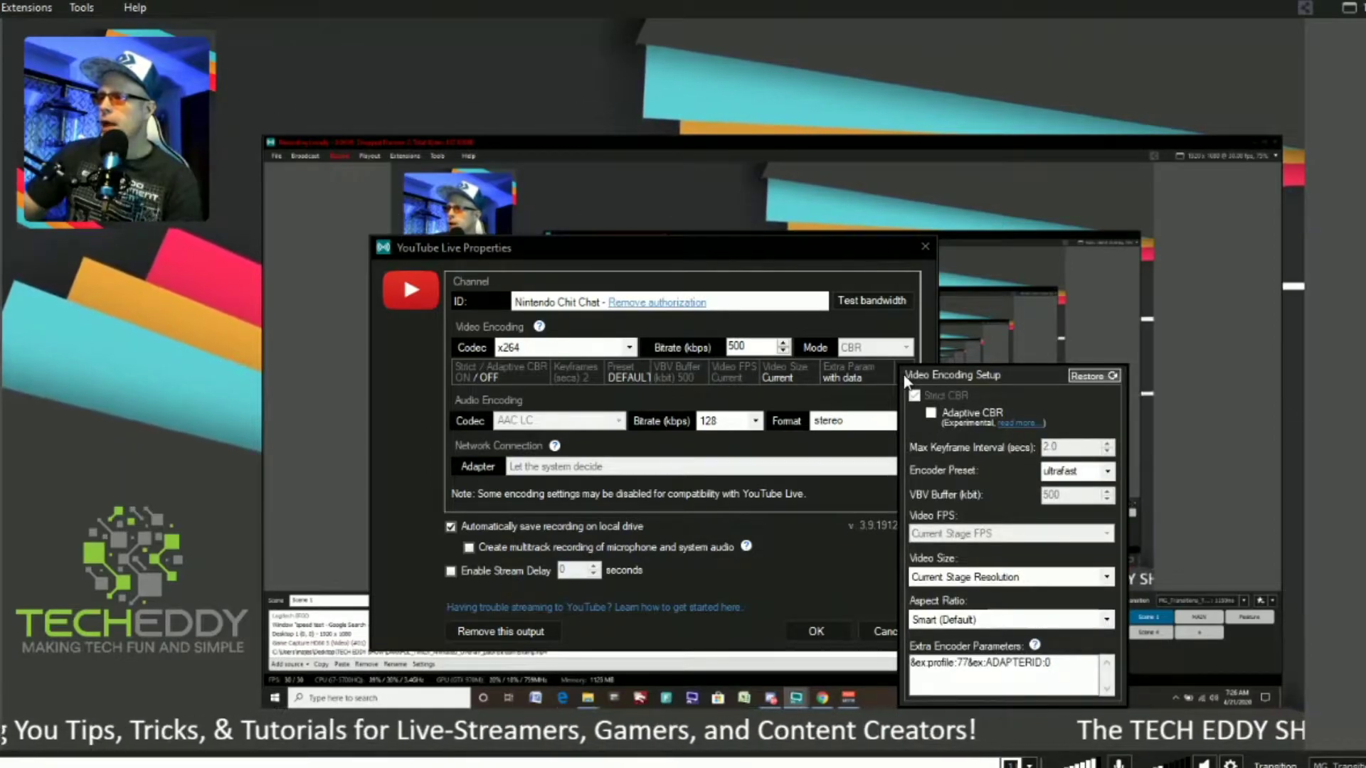
click(931, 415)
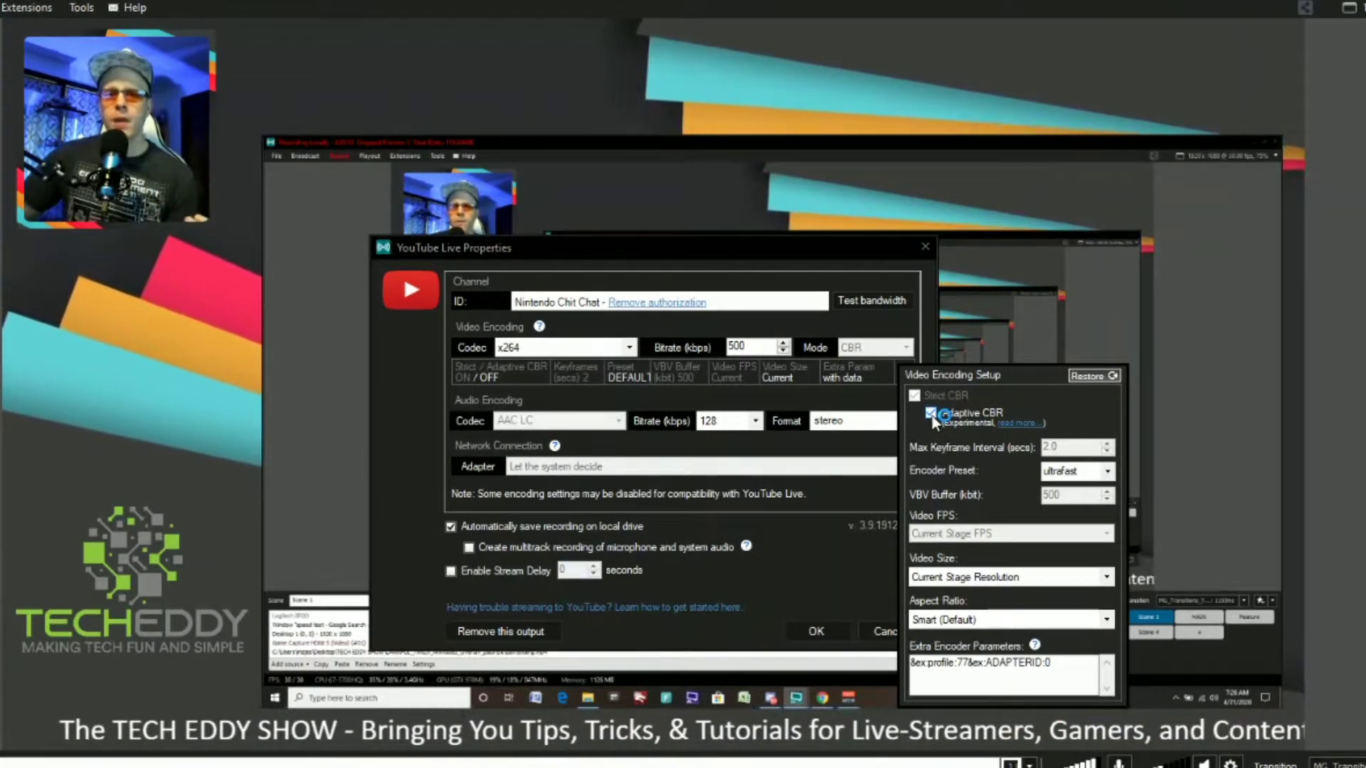
click(931, 414)
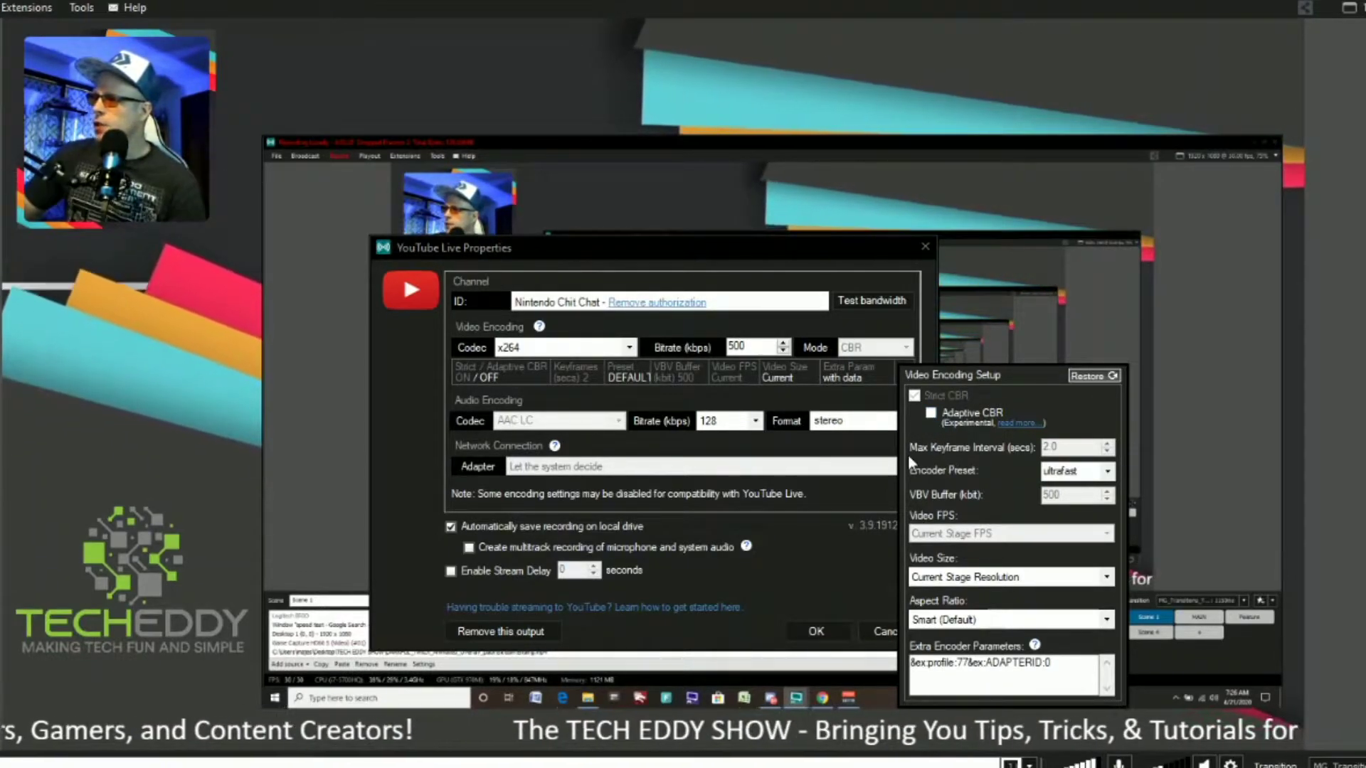
click(1109, 474)
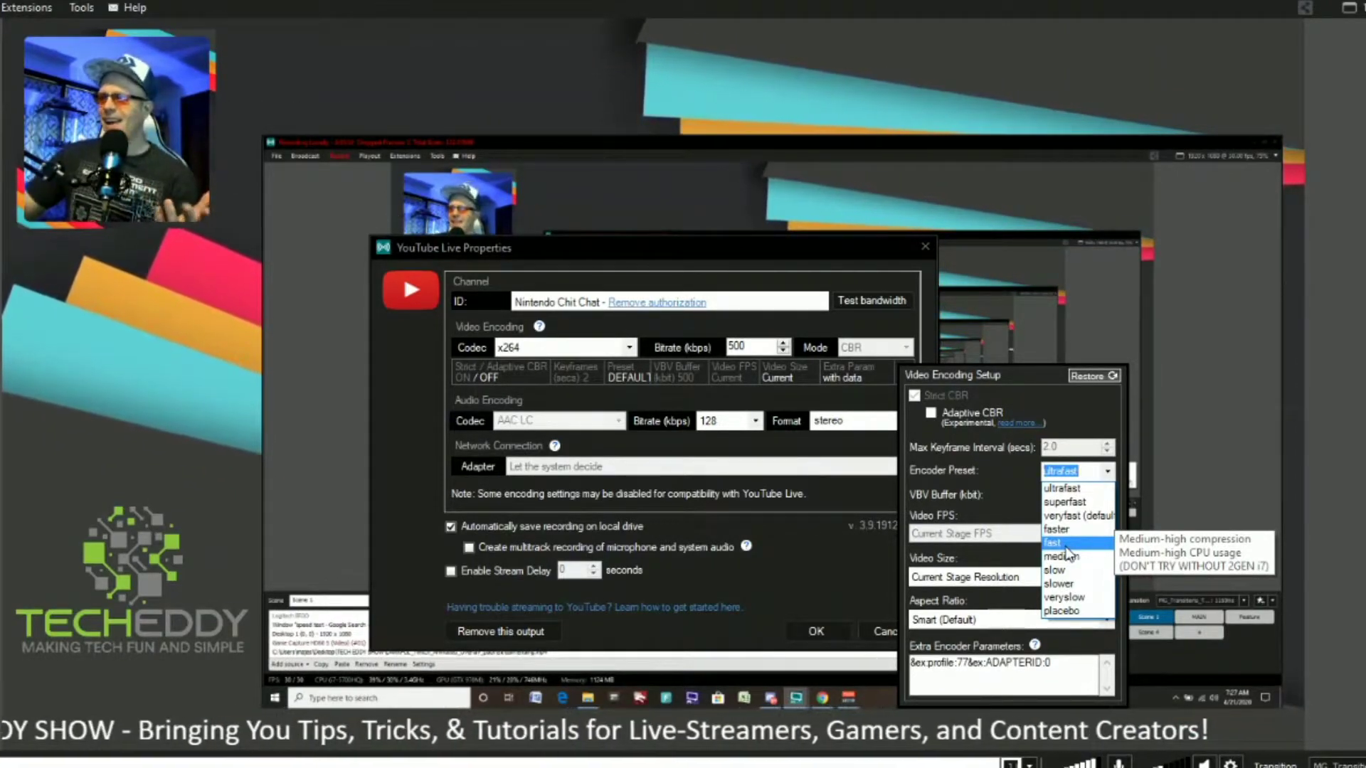
click(1065, 544)
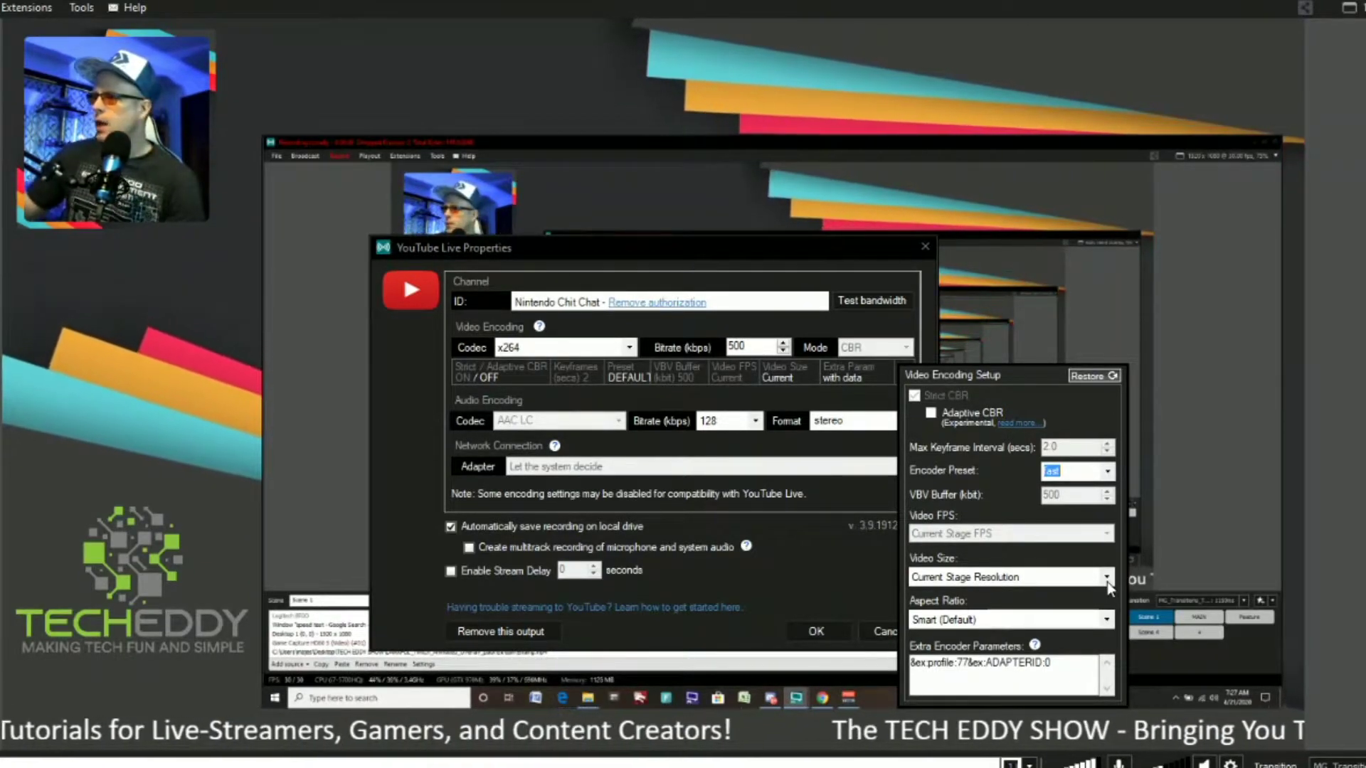
- Set the output video size to 854 x 480 - 480p (16:9)
click(1108, 578)
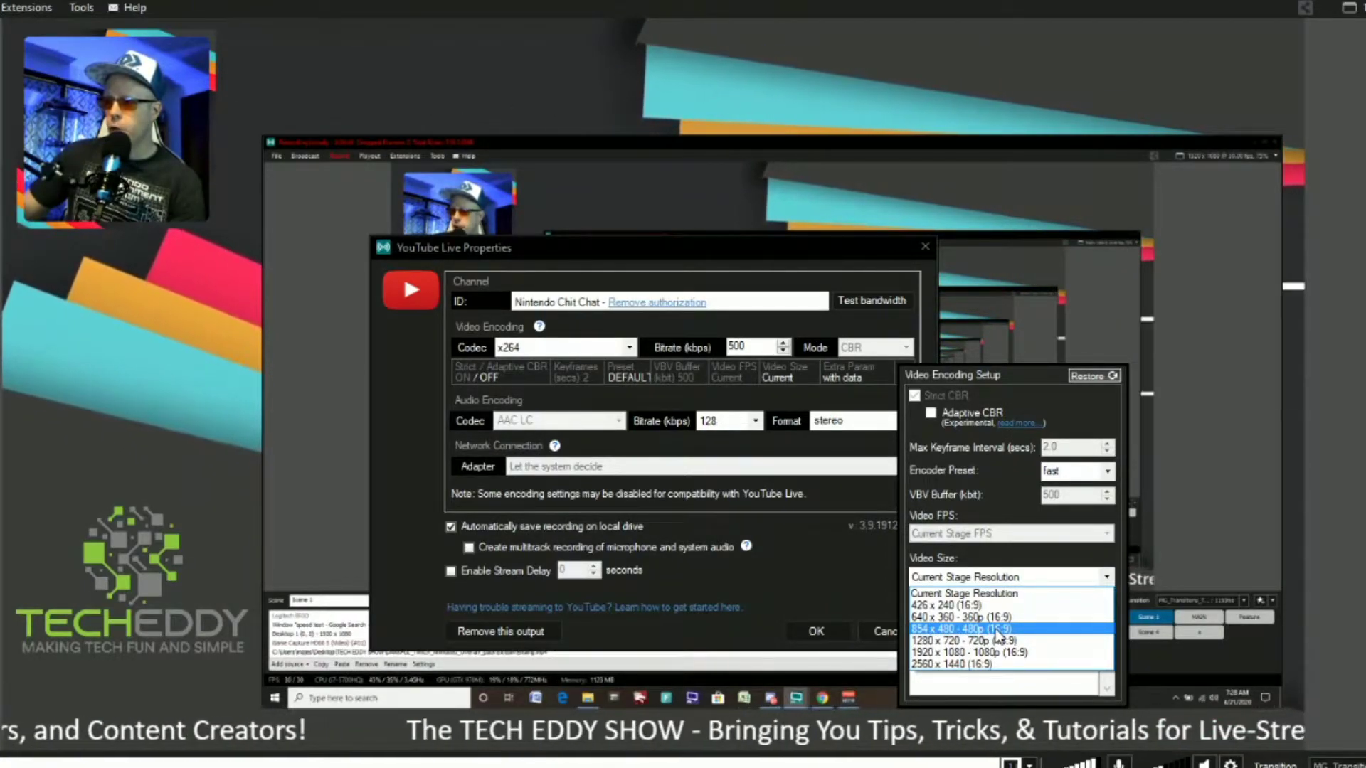
click(999, 629)
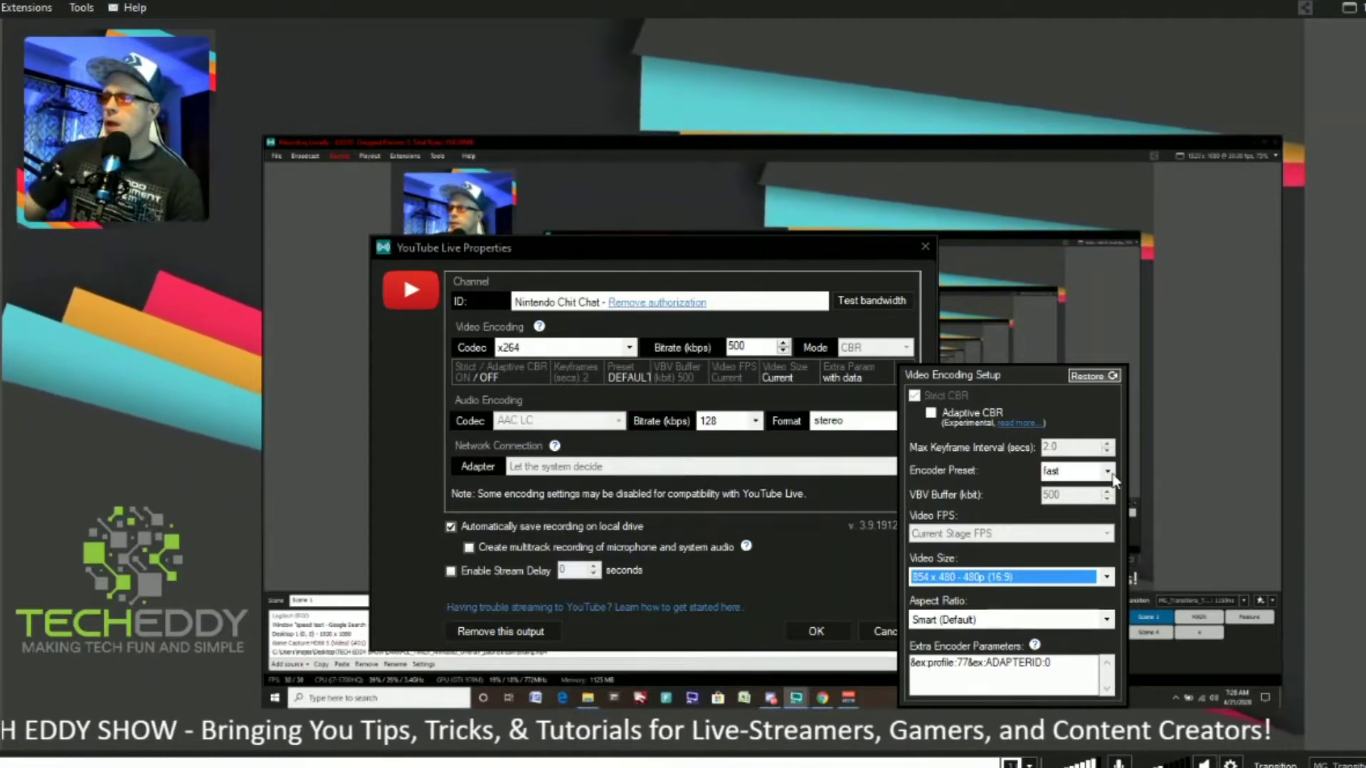
- Close the encoding flyout and test bandwidth: 632 kbps average against a 628 kbps target
click(692, 318)
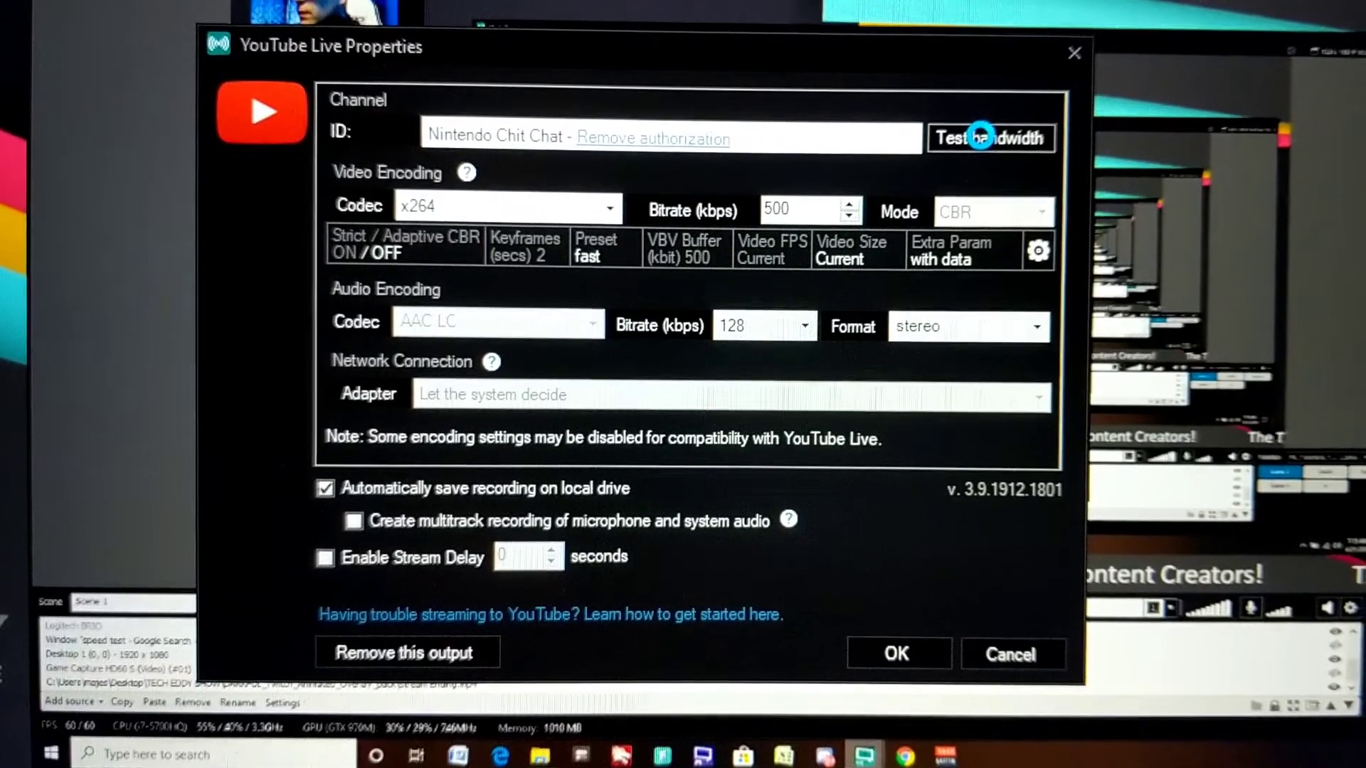
click(872, 302)
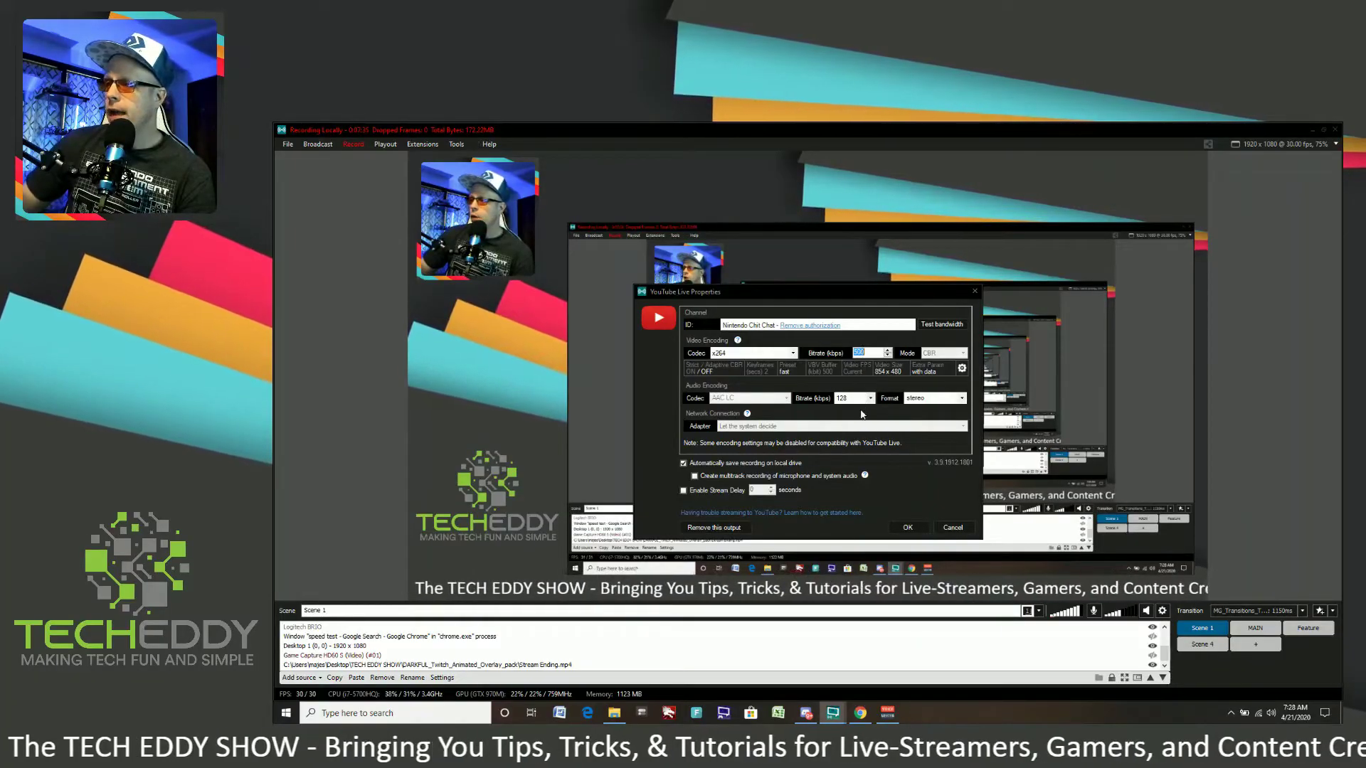
- Save the YouTube Live properties and start a broadcast on YouTube Live - Nintendo Chit Chat
click(907, 528)
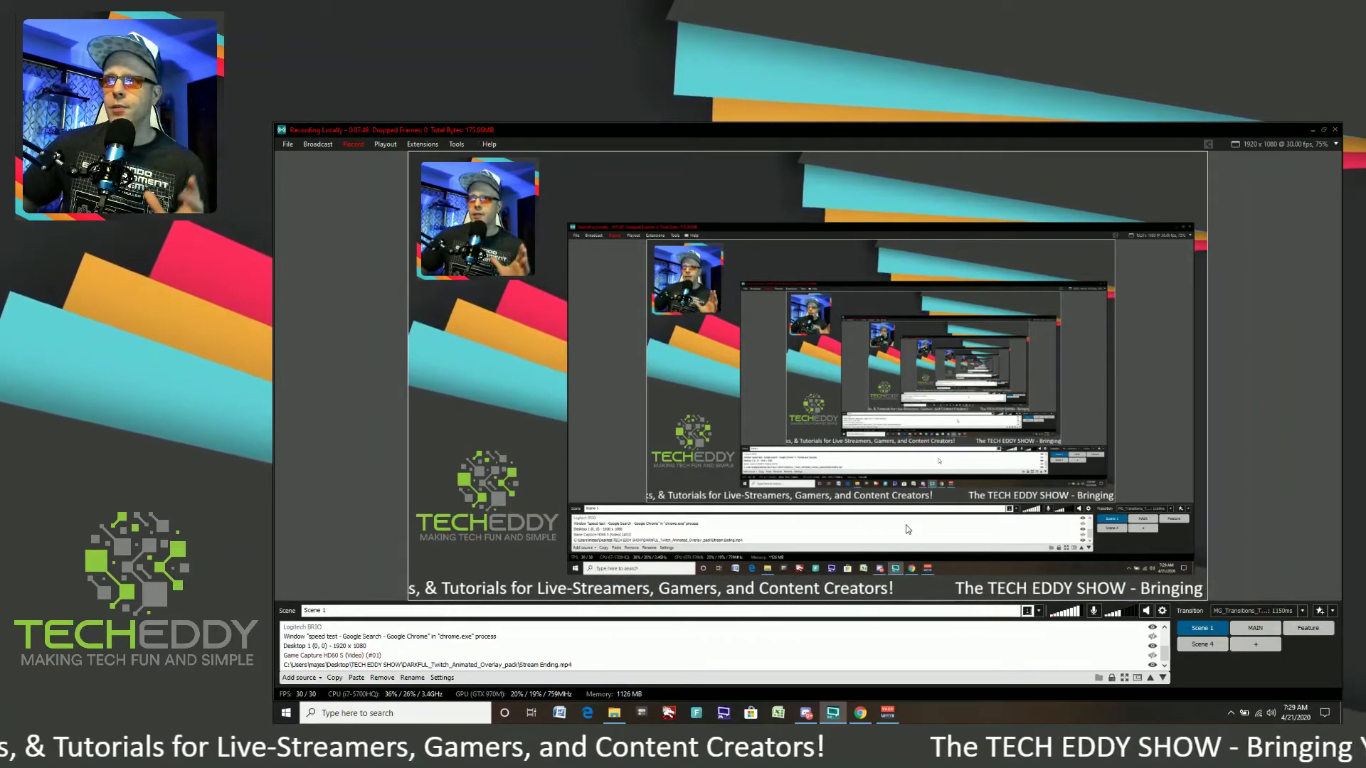
click(318, 143)
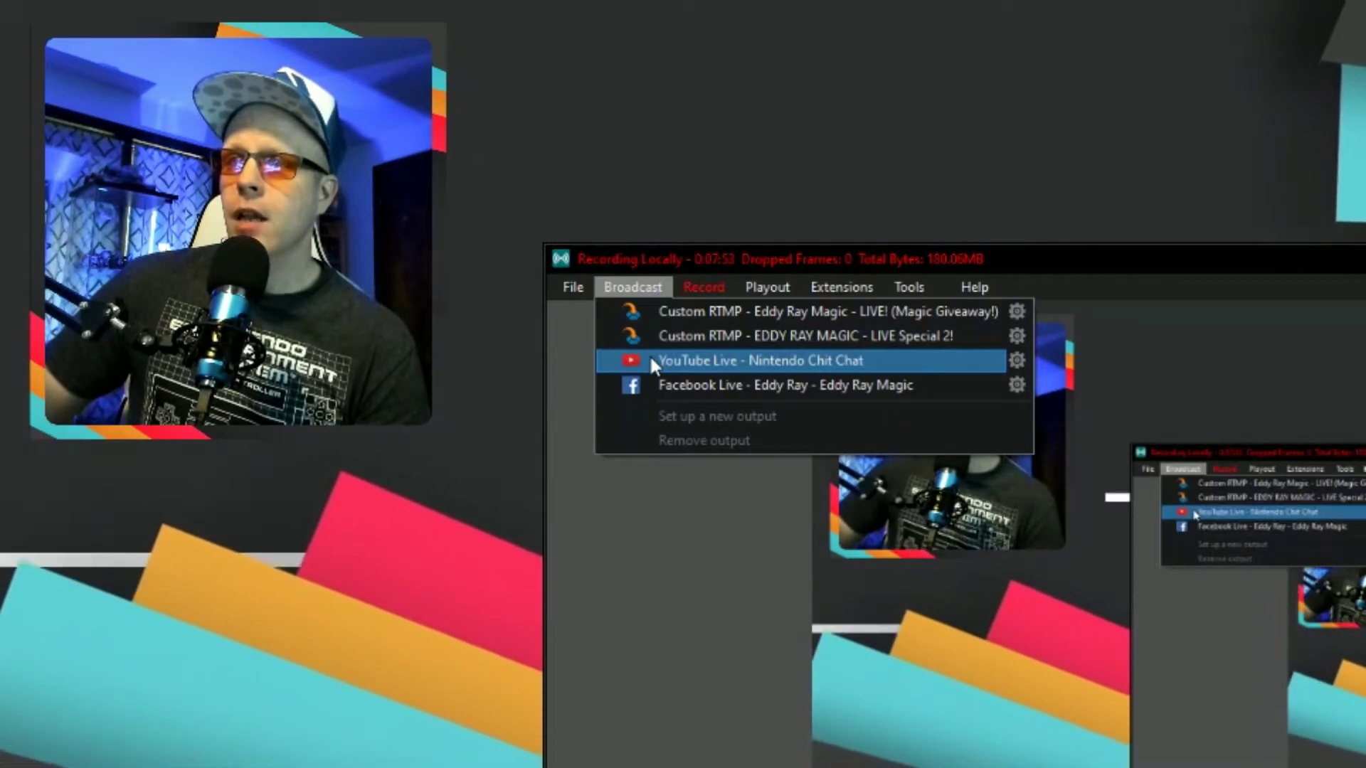
click(650, 355)
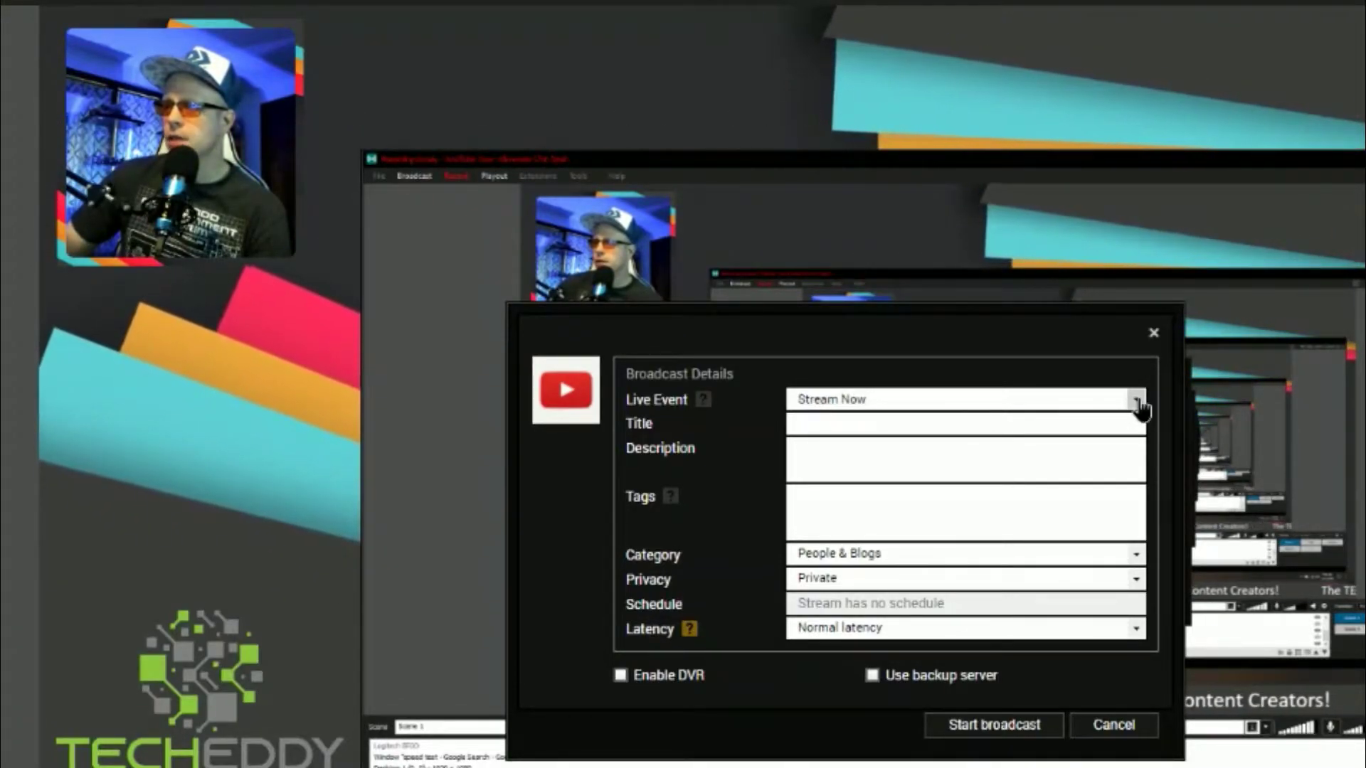
- Choose New Live Event, then switch privacy to Unlisted and back to Private
click(1138, 401)
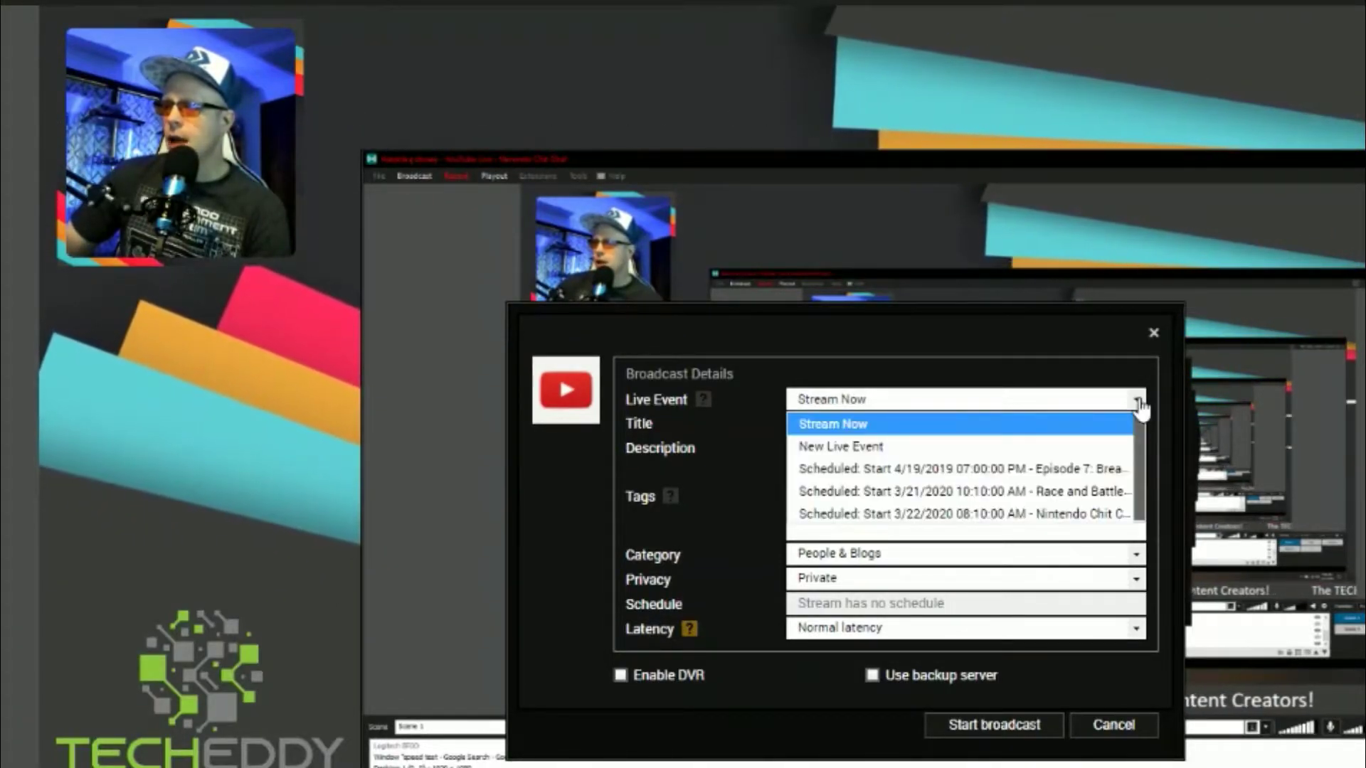
click(1000, 453)
text(test)
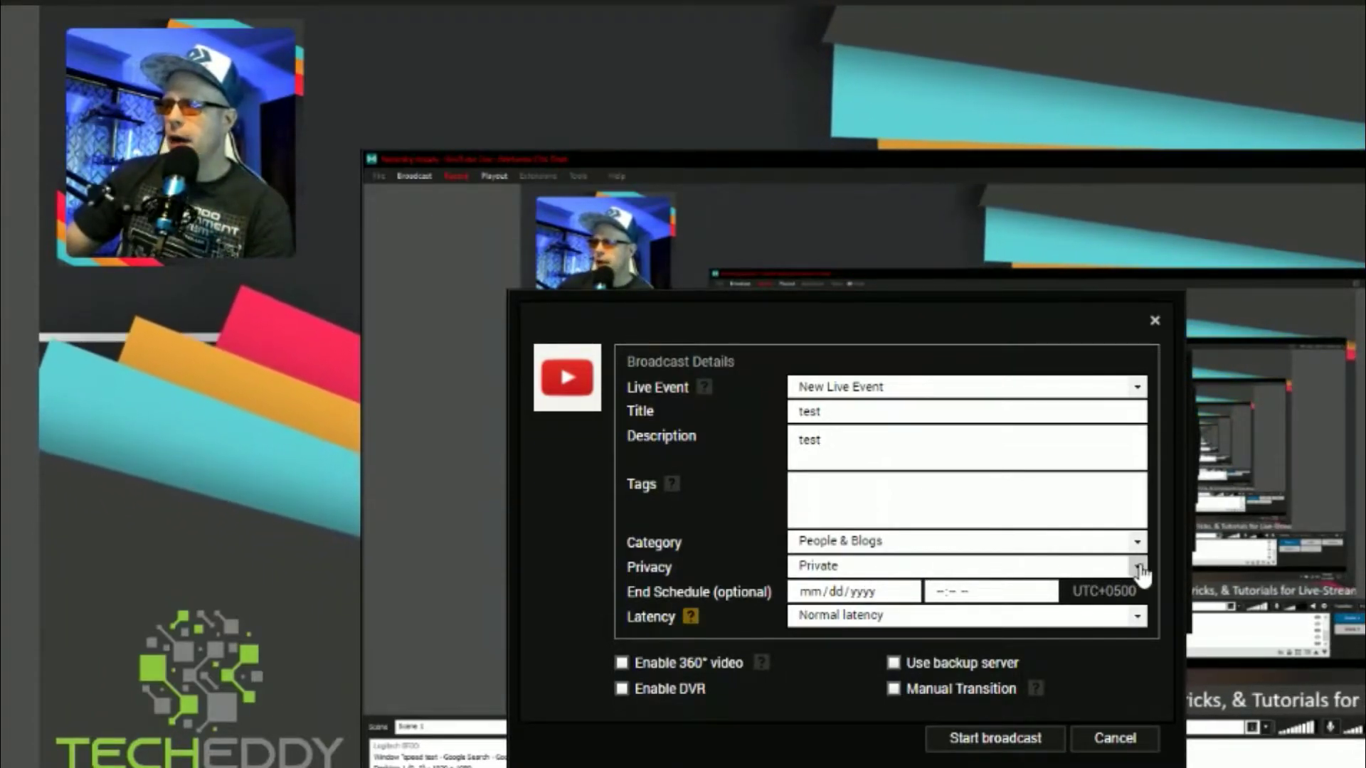
click(1138, 569)
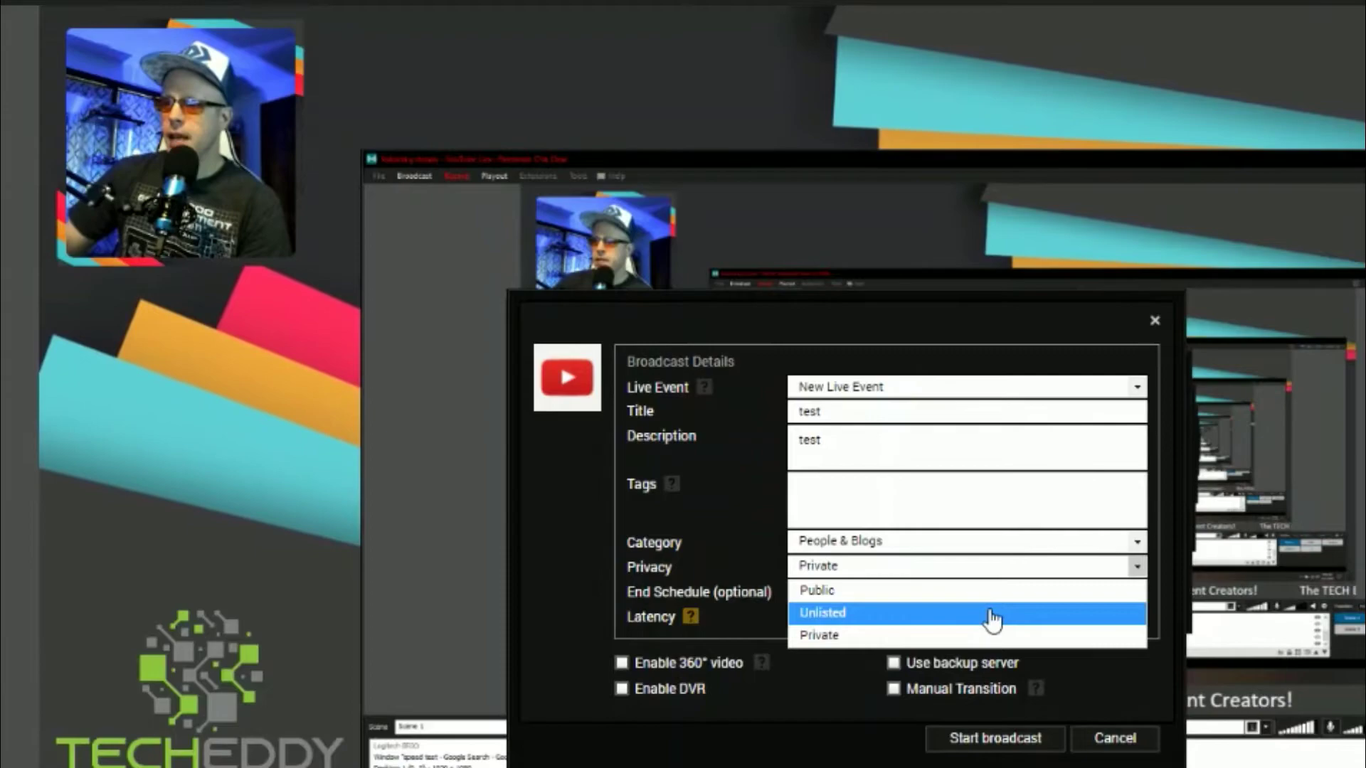
click(993, 615)
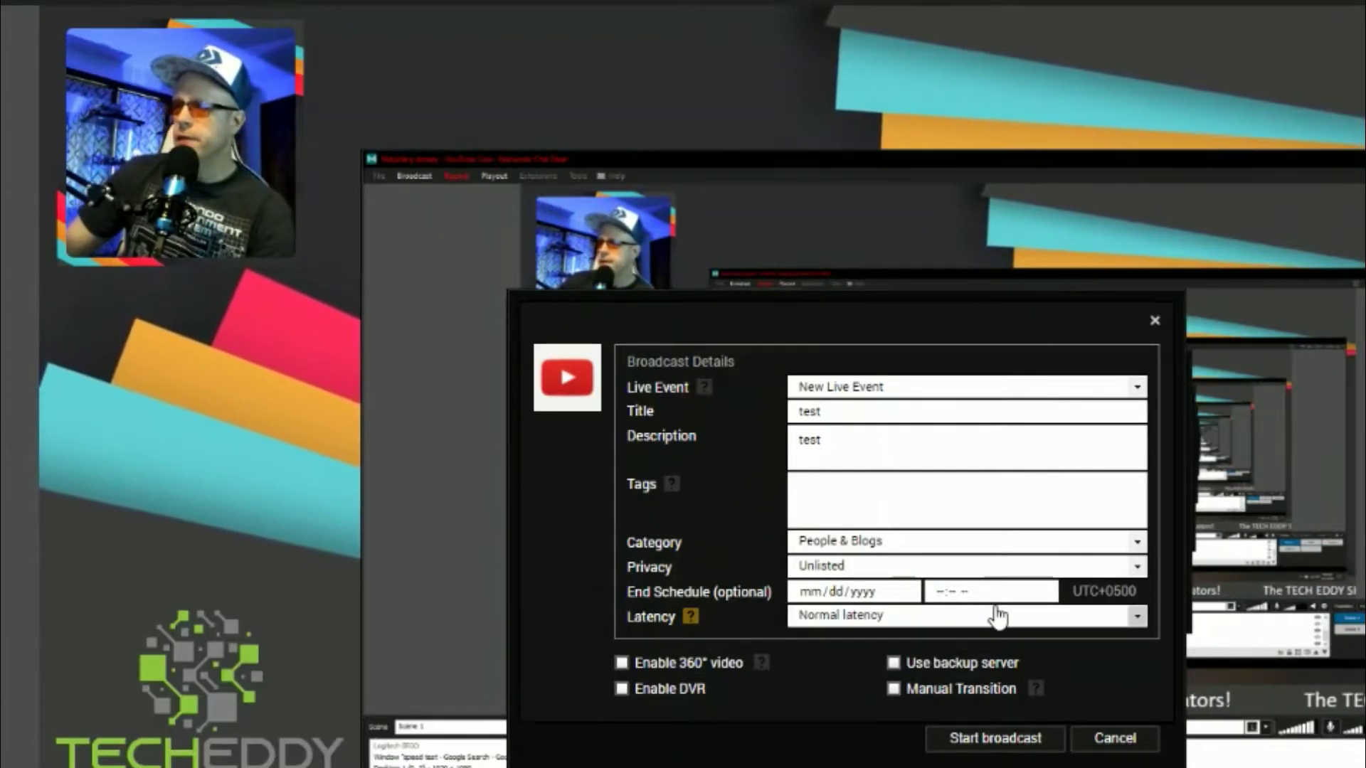
click(1135, 569)
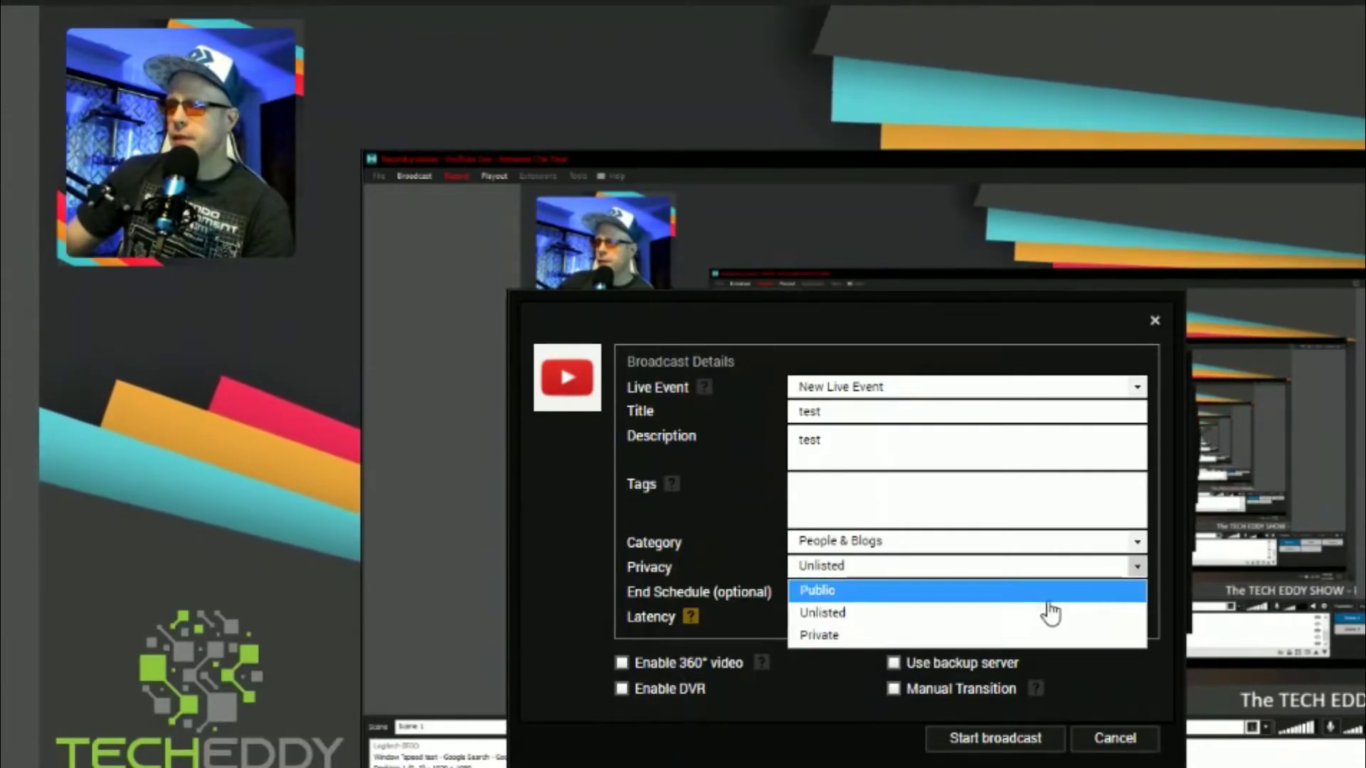
click(1004, 636)
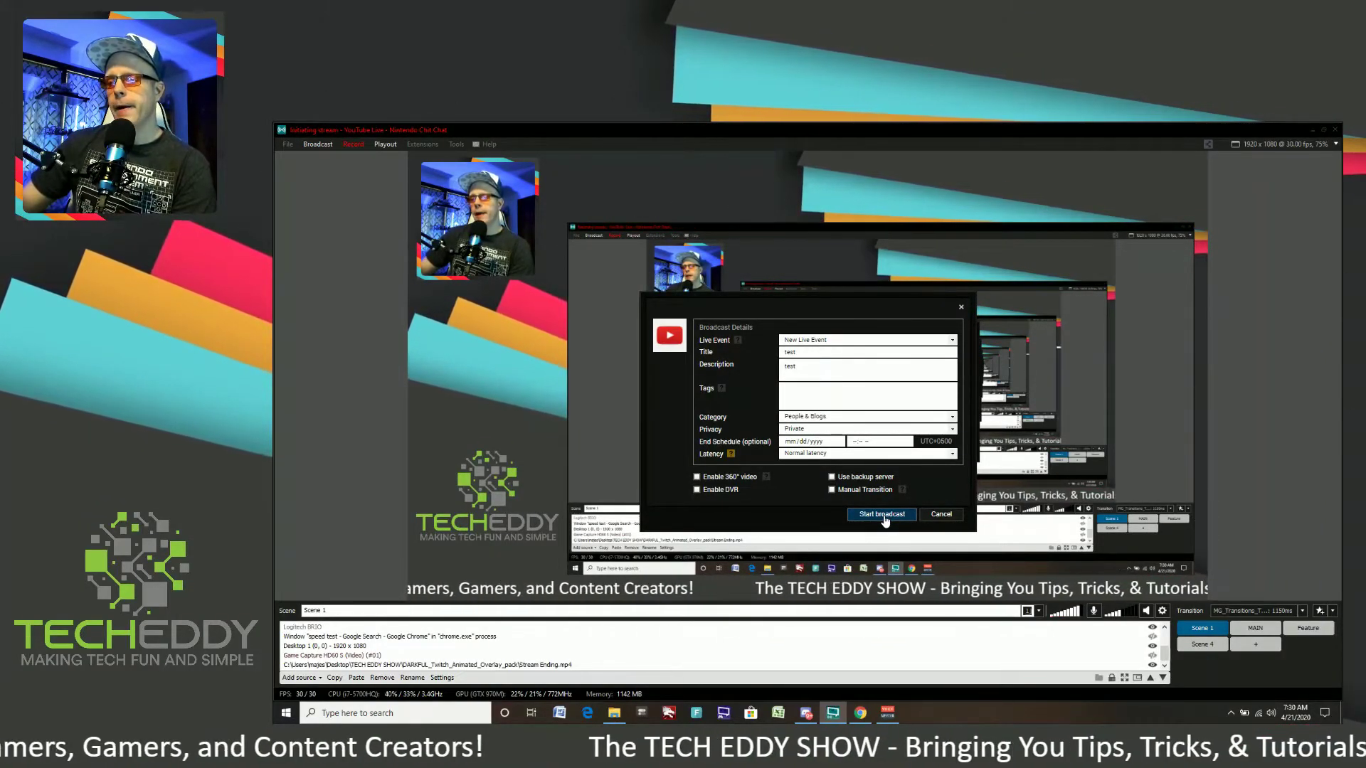
- Cancel the Broadcast Details dialog without going live
click(942, 517)
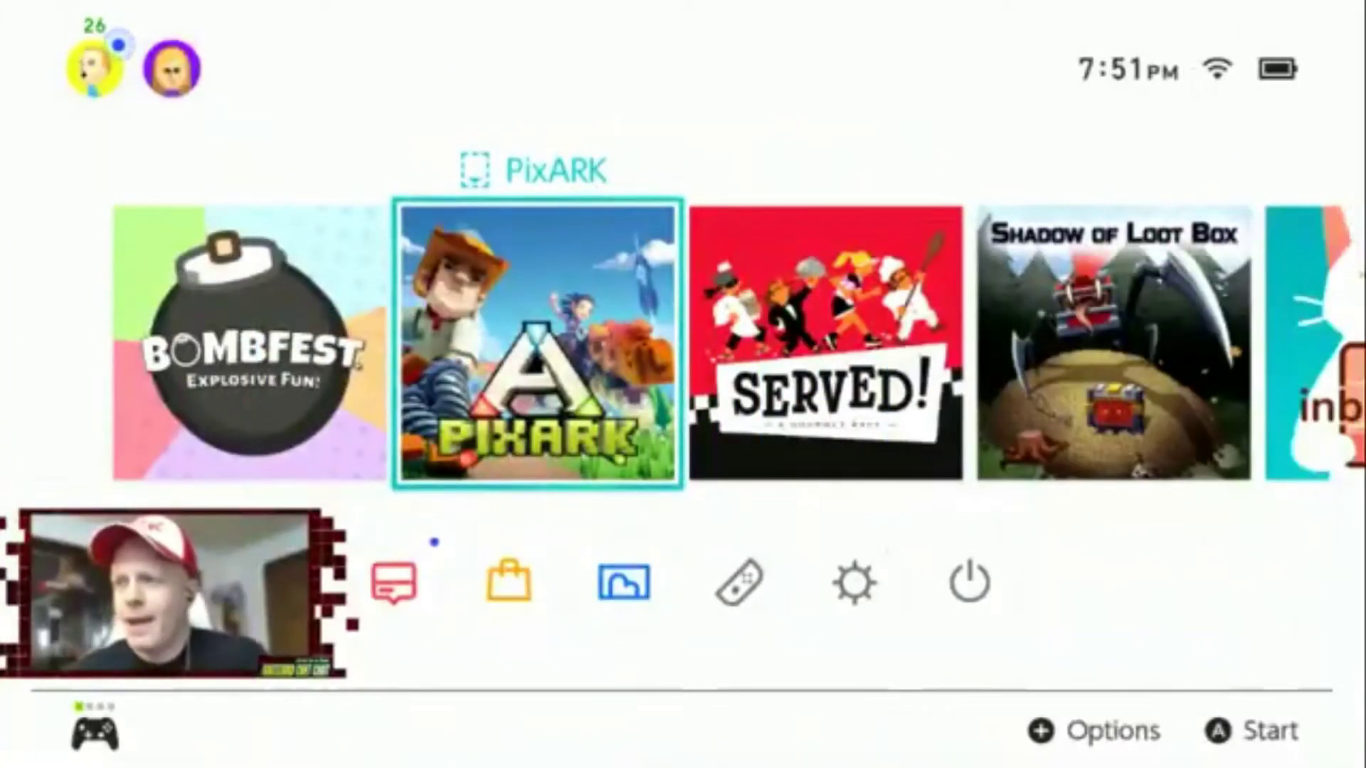
- Highlight BOMBFEST on the HOME menu and launch it, bringing up the user-selection screen
key(Left)
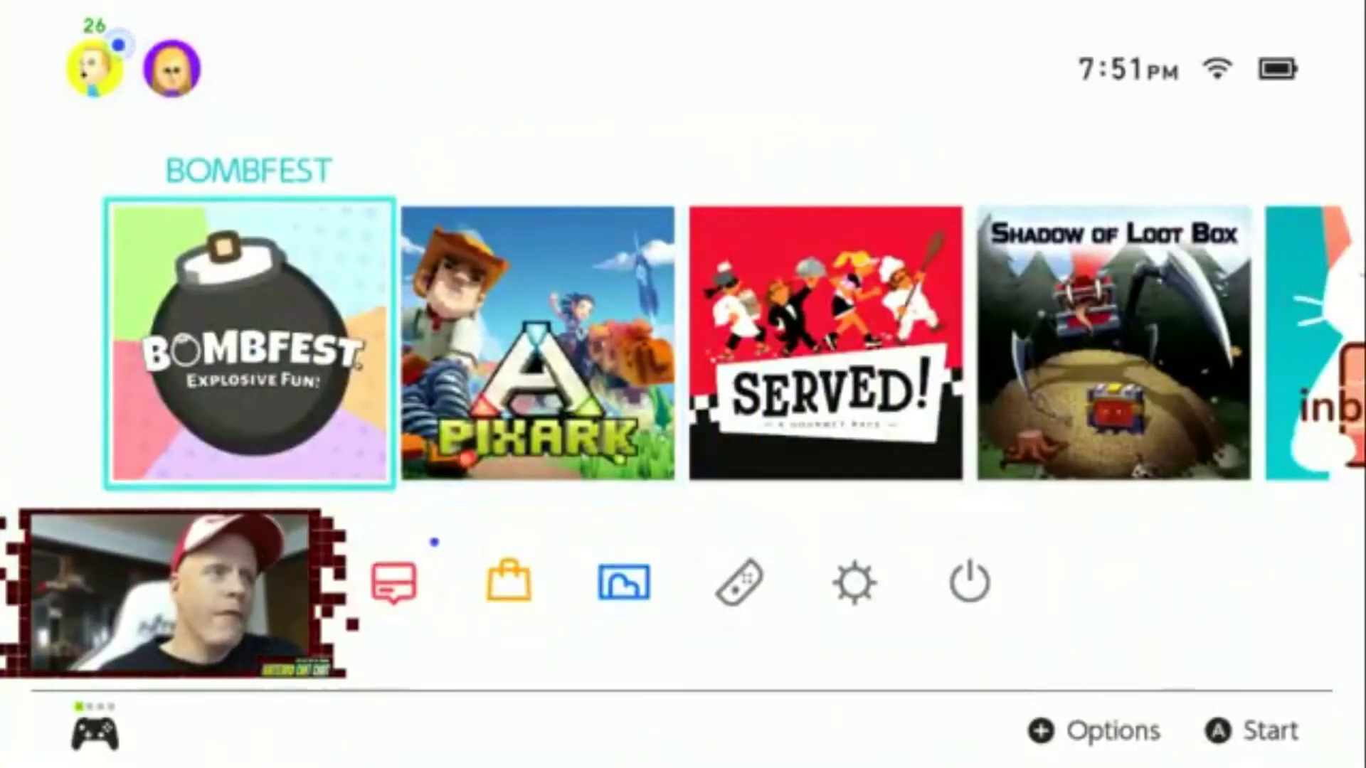
key(Return)
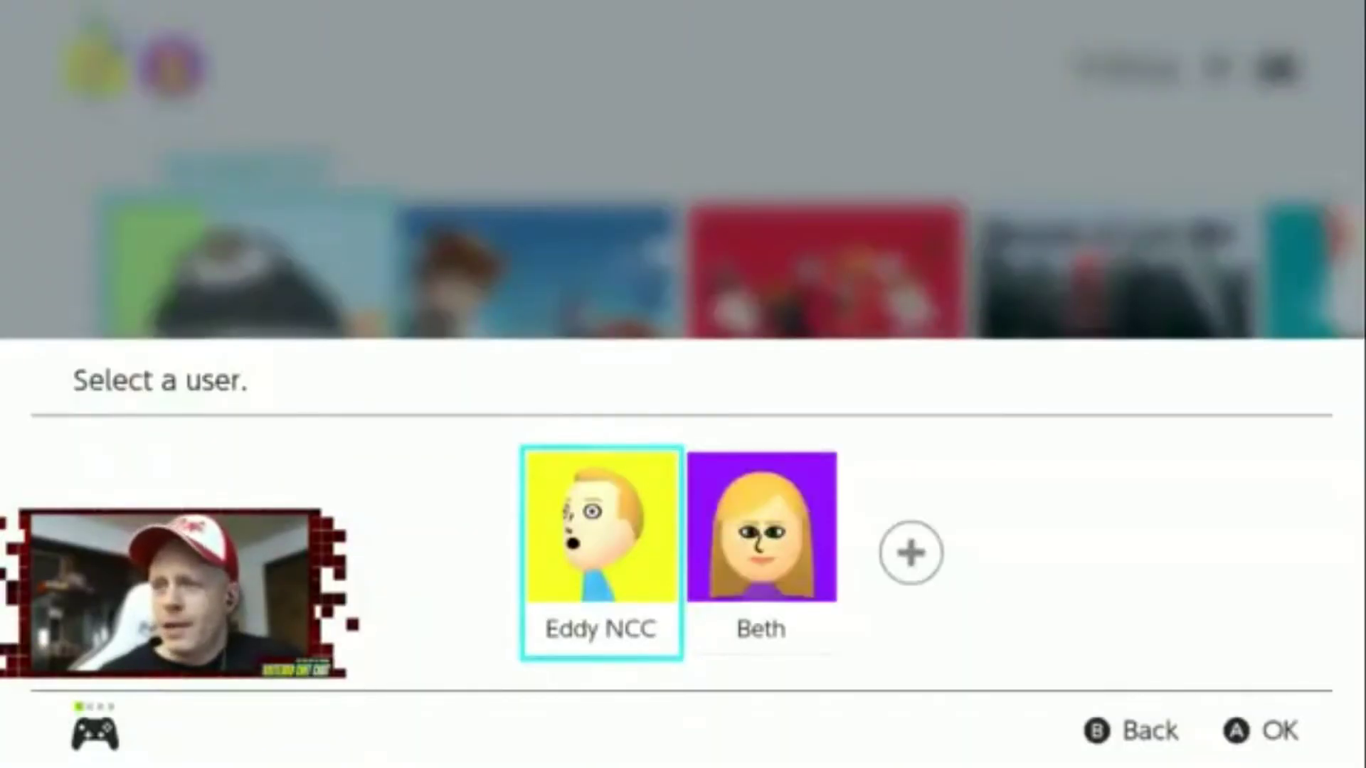